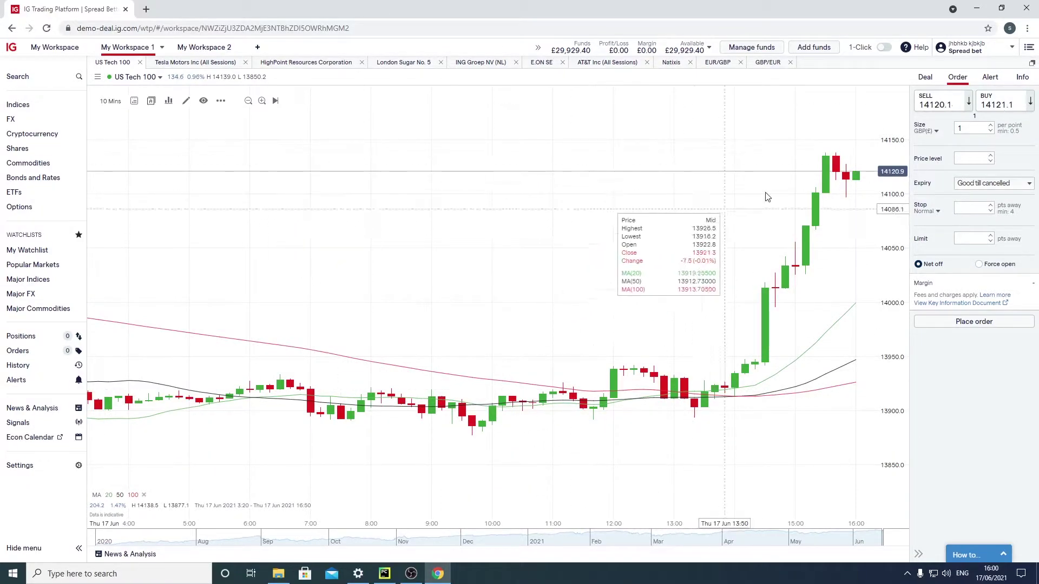
- Place a £1-per-point sell deal on US Tech 100 from the Deal ticket
left_click(925, 77)
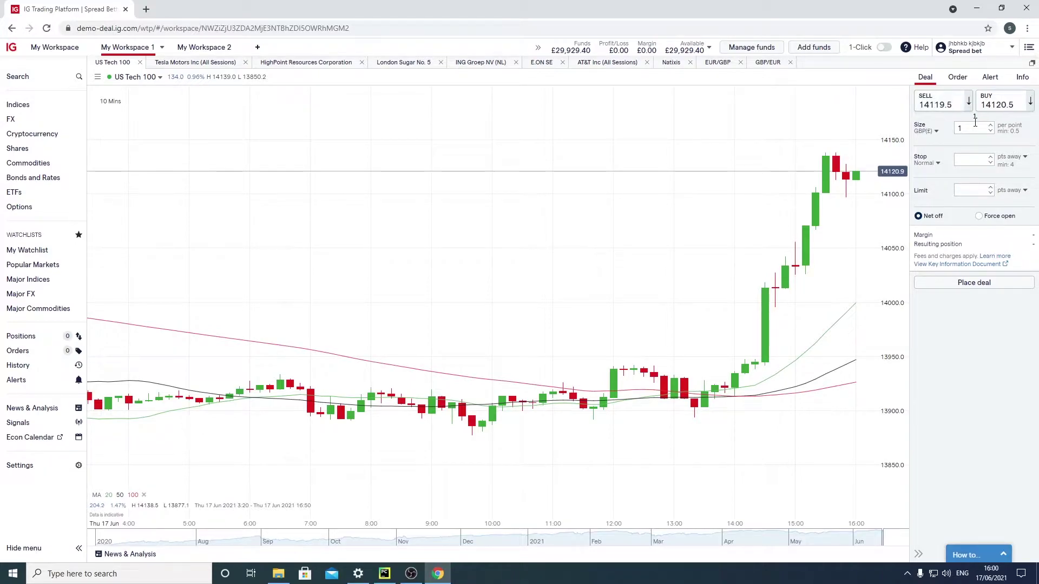
left_click(941, 104)
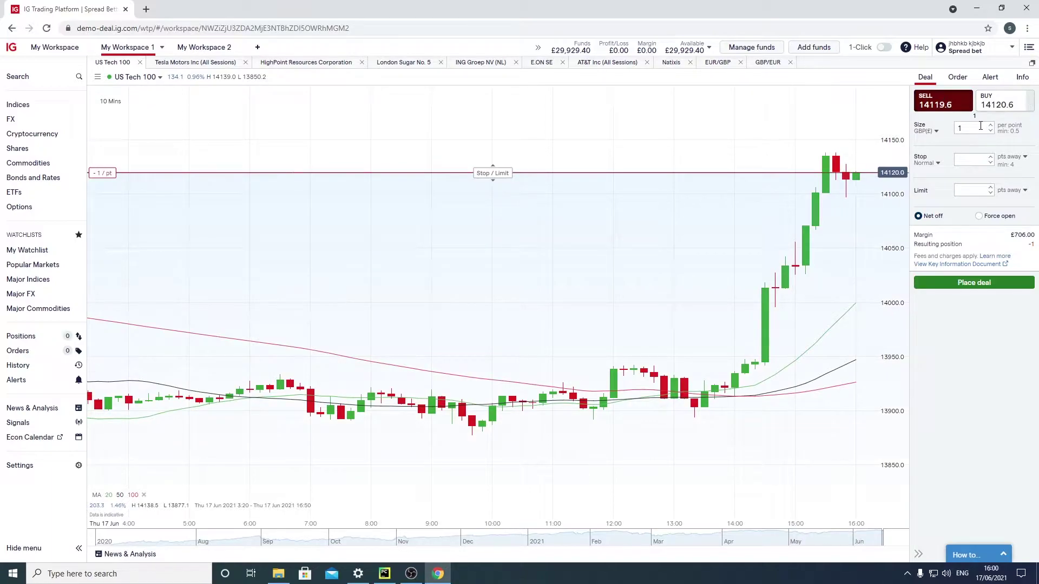
left_click(956, 285)
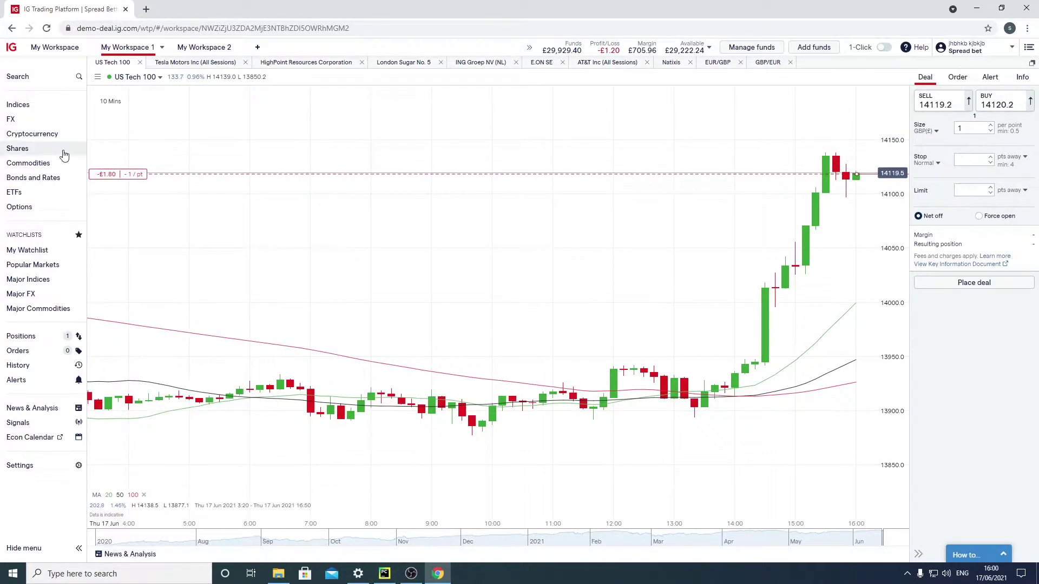
- Close the open US Tech 100 position and switch back to PyCharm
mouse_move(118, 174)
left_click(160, 173)
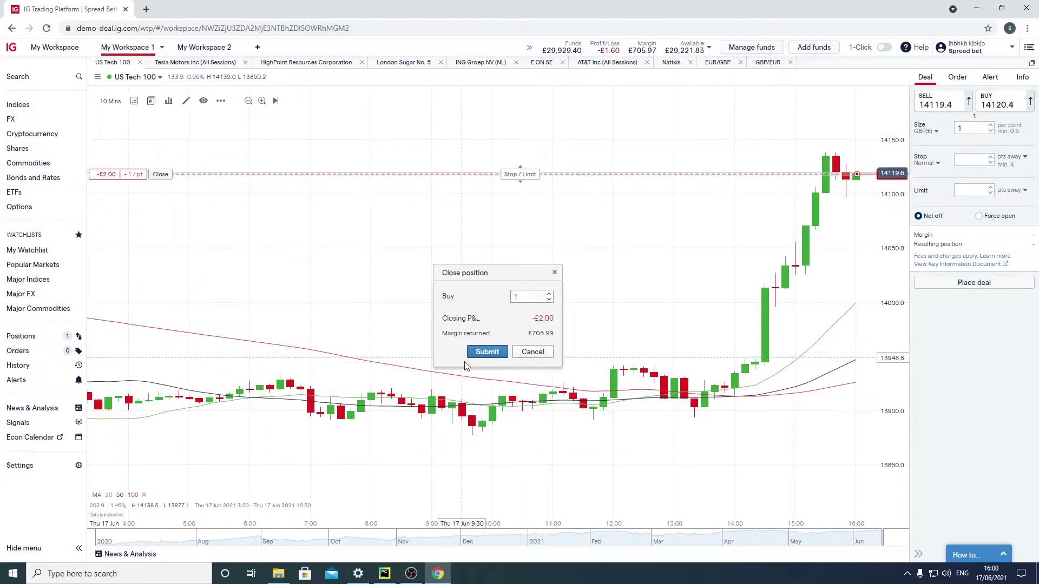
left_click(488, 352)
key("alt+Tab")
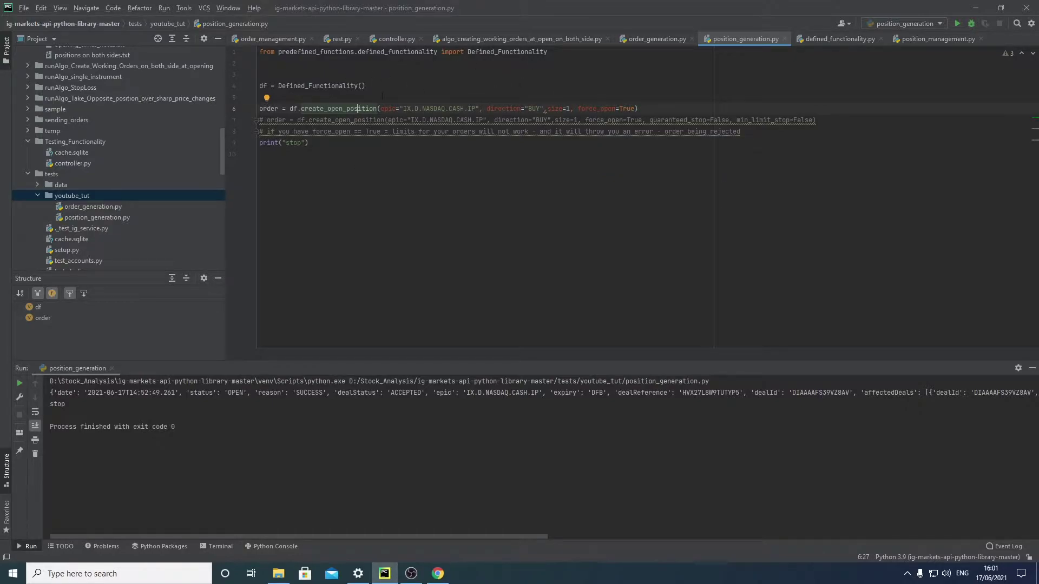
- Open create_open_position in defined_functionality.py and highlight its data_epic and dealing_rules lines
left_click(345, 108, "ctrl")
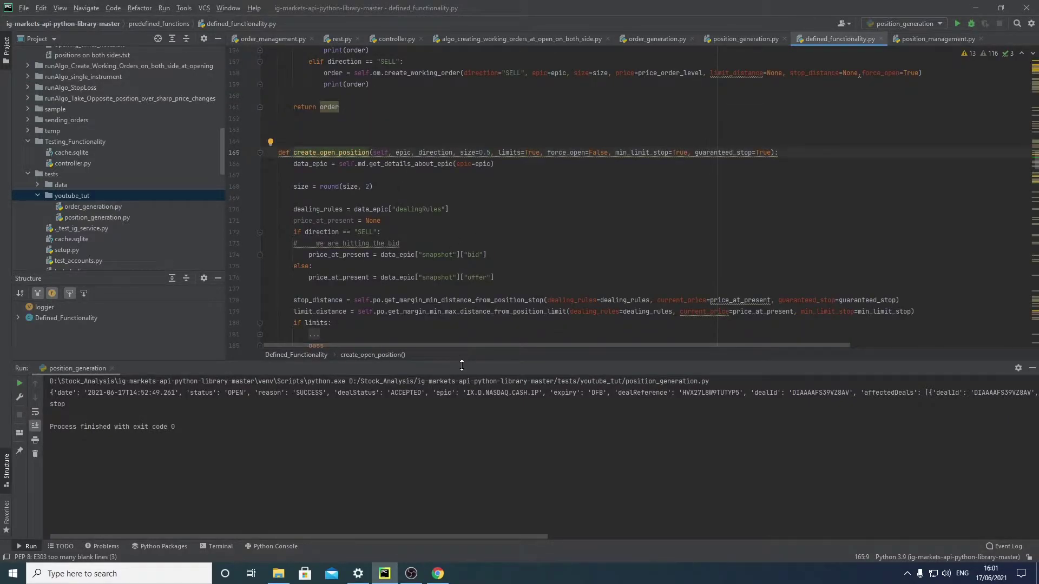
left_click_drag(463, 357, 464, 452)
mouse_move(497, 164)
left_mouse_down()
mouse_move(269, 175)
mouse_move(292, 164)
left_mouse_up()
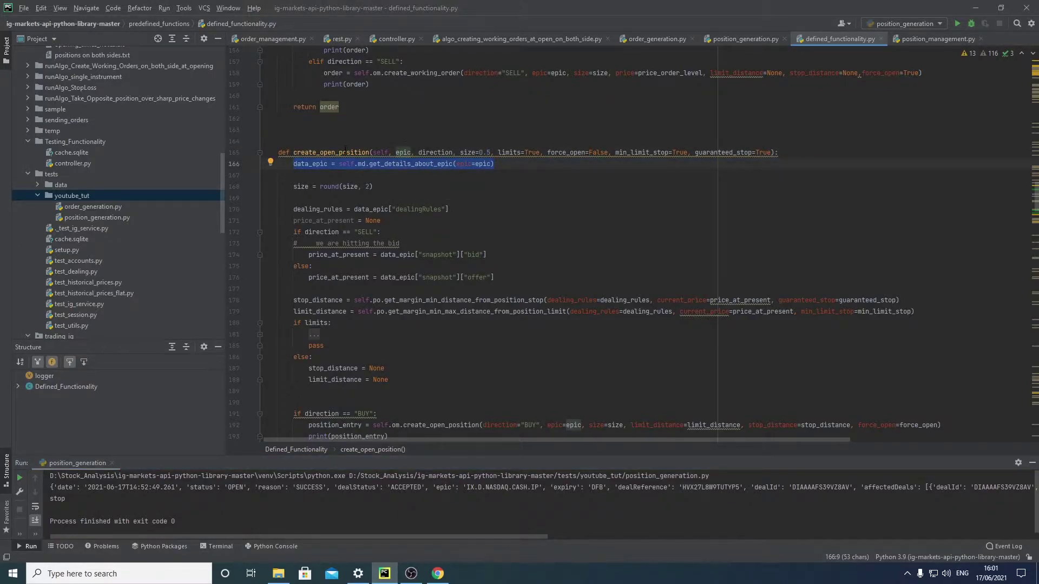
left_click(407, 154)
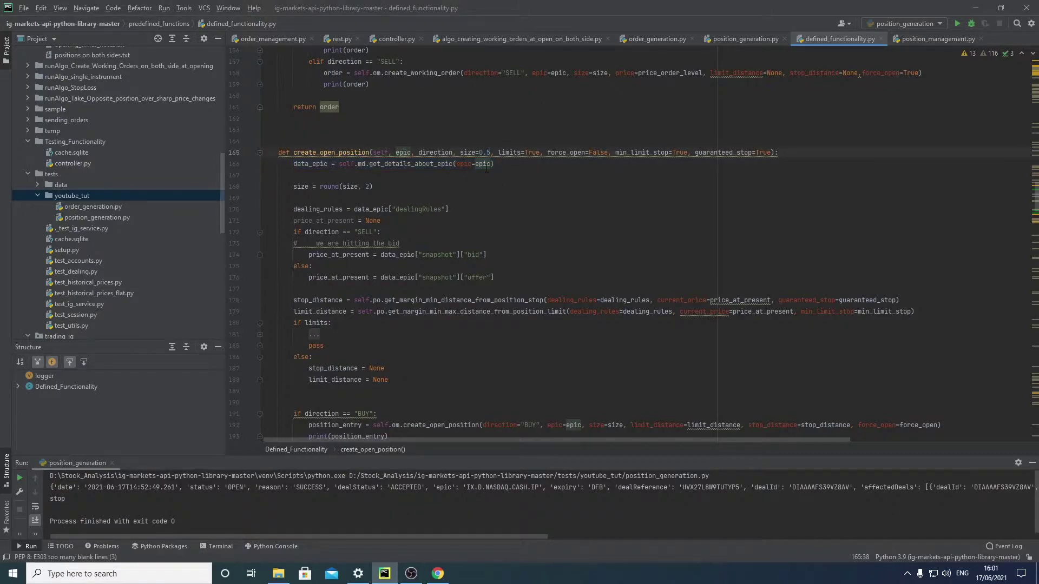
left_click_drag(494, 163, 290, 165)
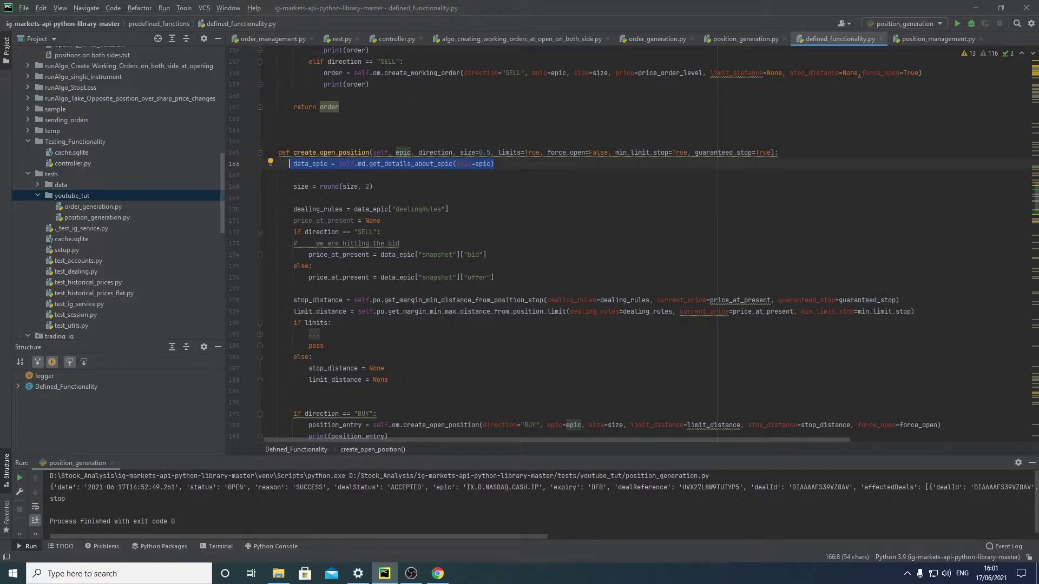
left_click_drag(448, 208, 293, 209)
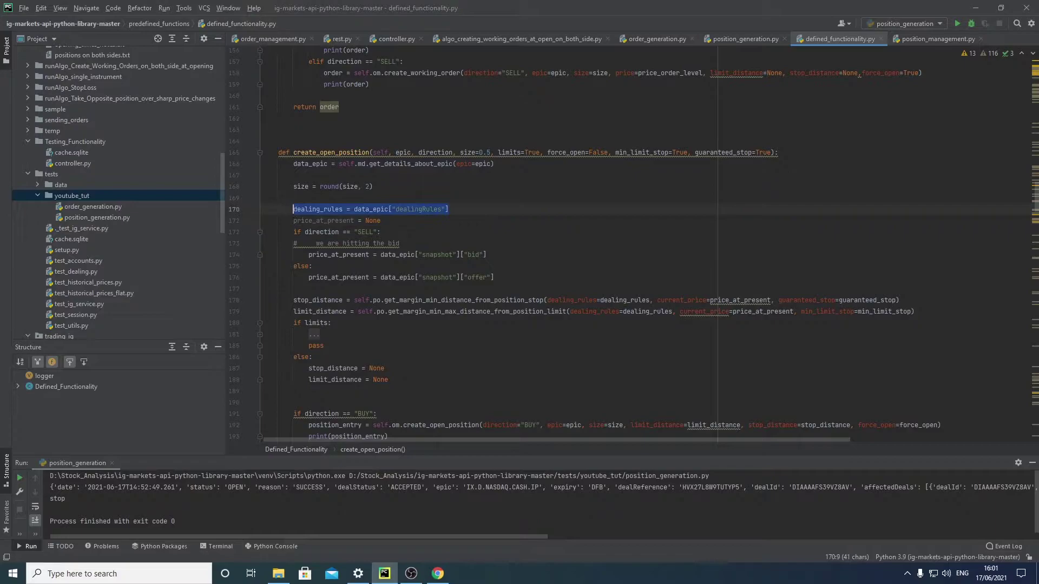
- Highlight the bid/offer price, stop and limit distance, and BUY/SELL call lines
left_click_drag(495, 280, 259, 254)
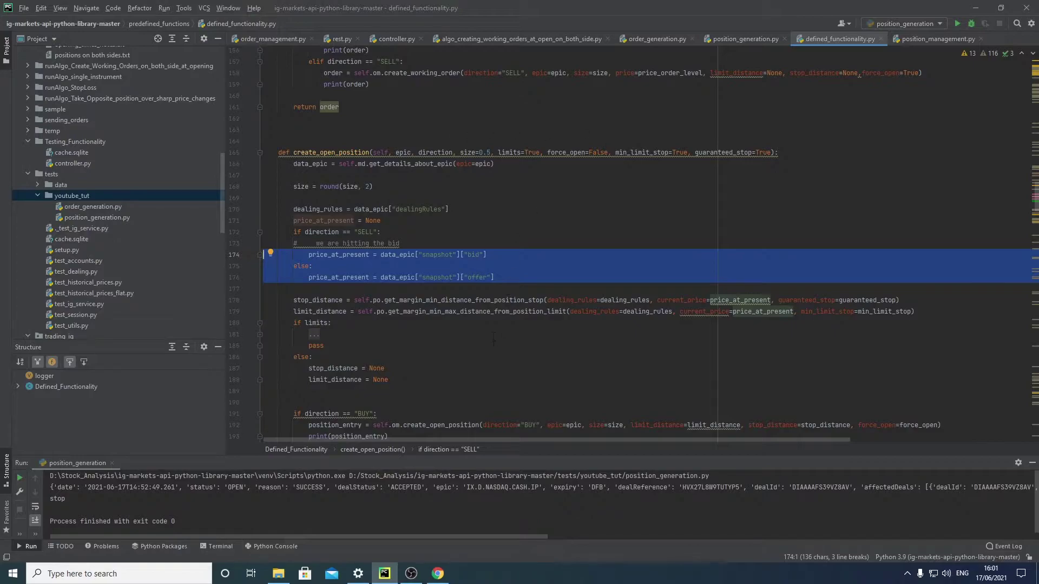
scroll(568, 284, "up", 1)
scroll(568, 284, "down", 5)
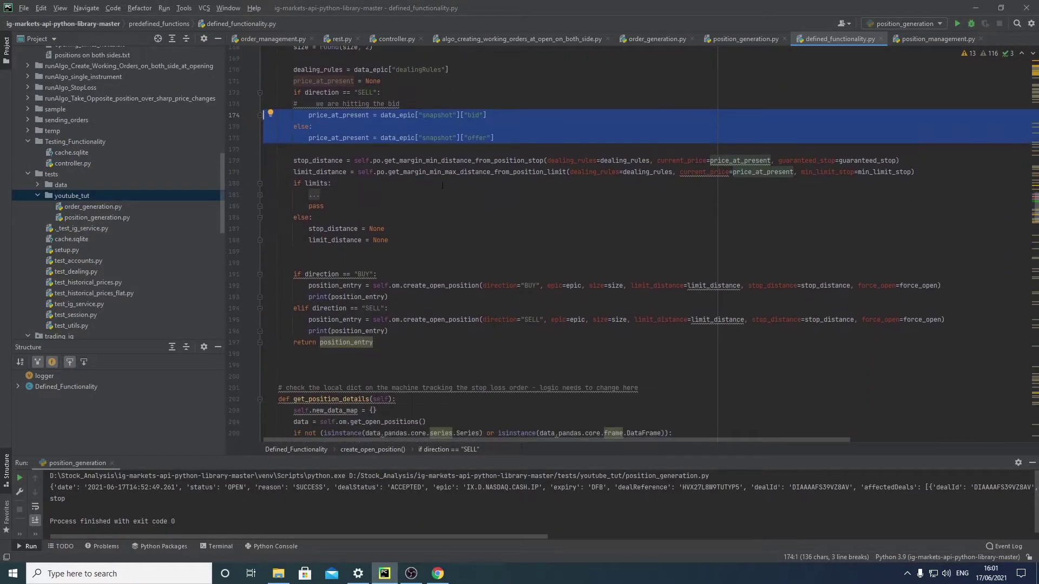
left_click_drag(334, 183, 250, 161)
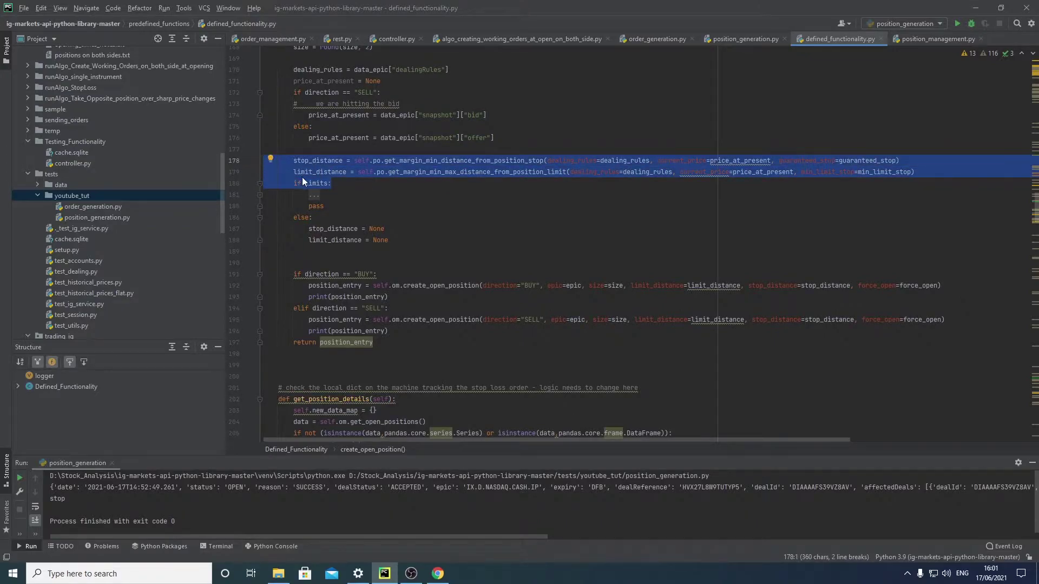
scroll(568, 284, "down", 3)
scroll(569, 284, "down", 2)
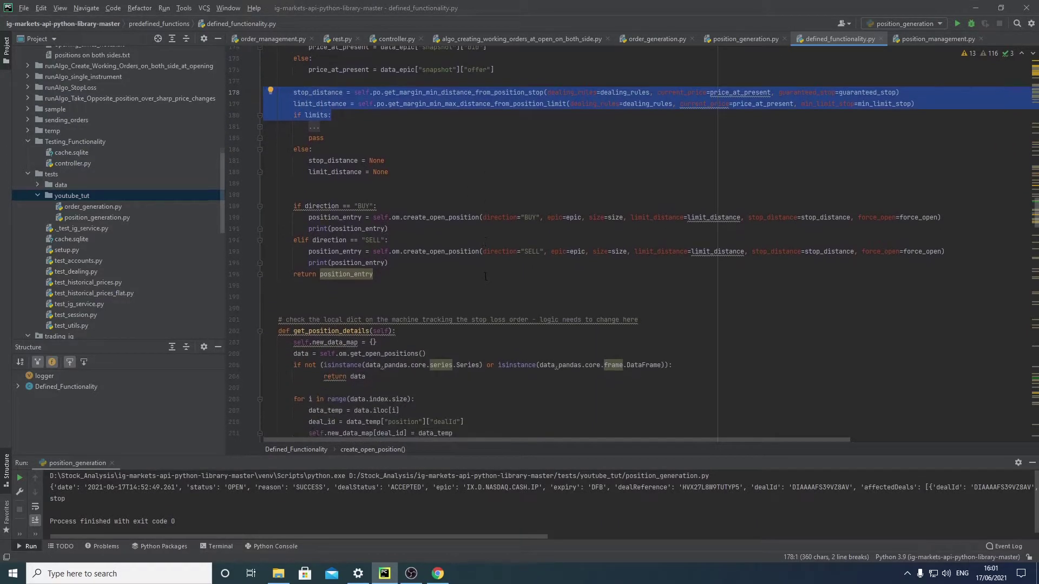
scroll(568, 284, "down", 3)
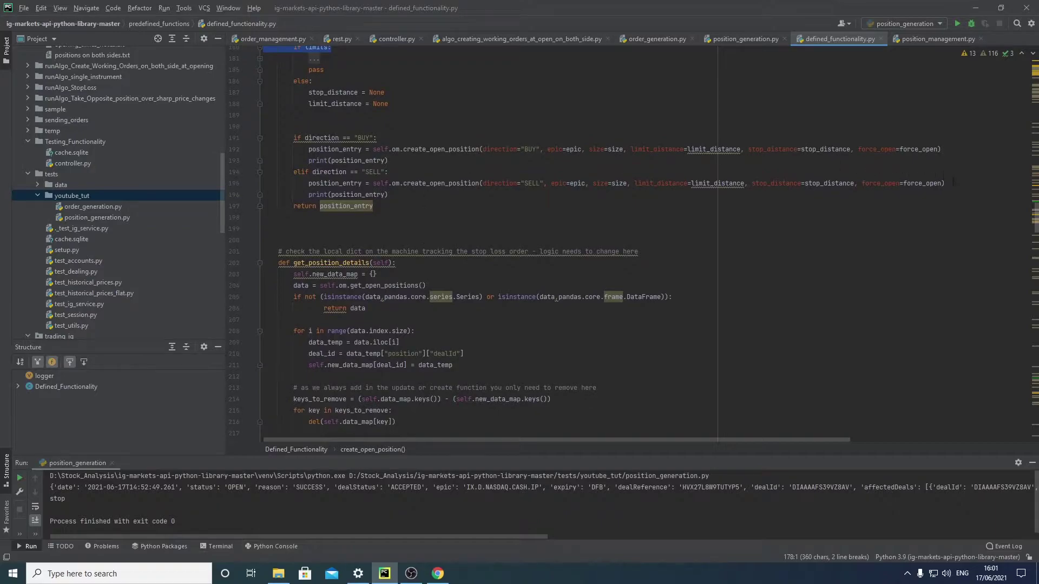
left_click_drag(945, 183, 246, 148)
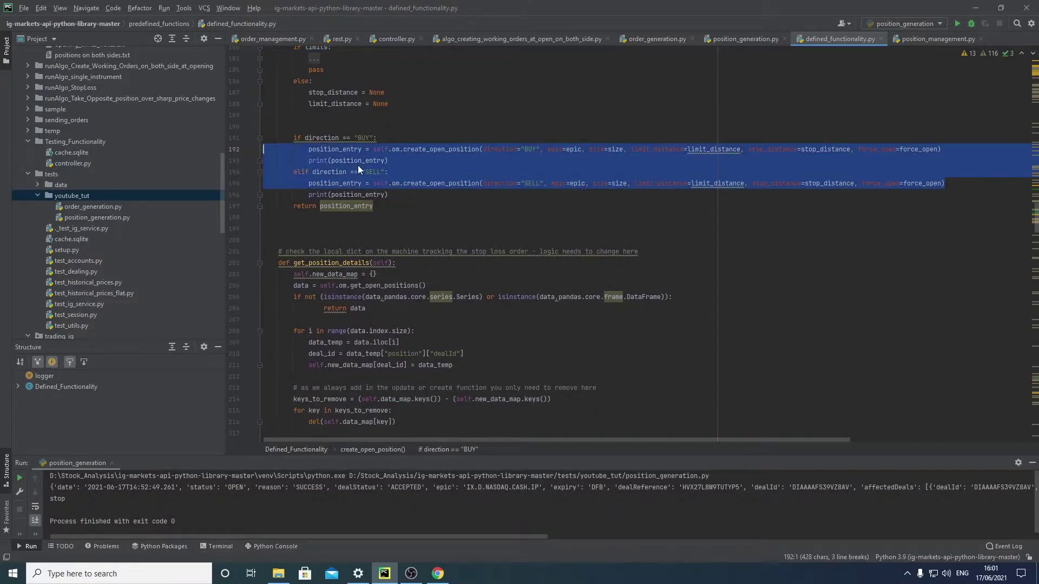
left_click(487, 114)
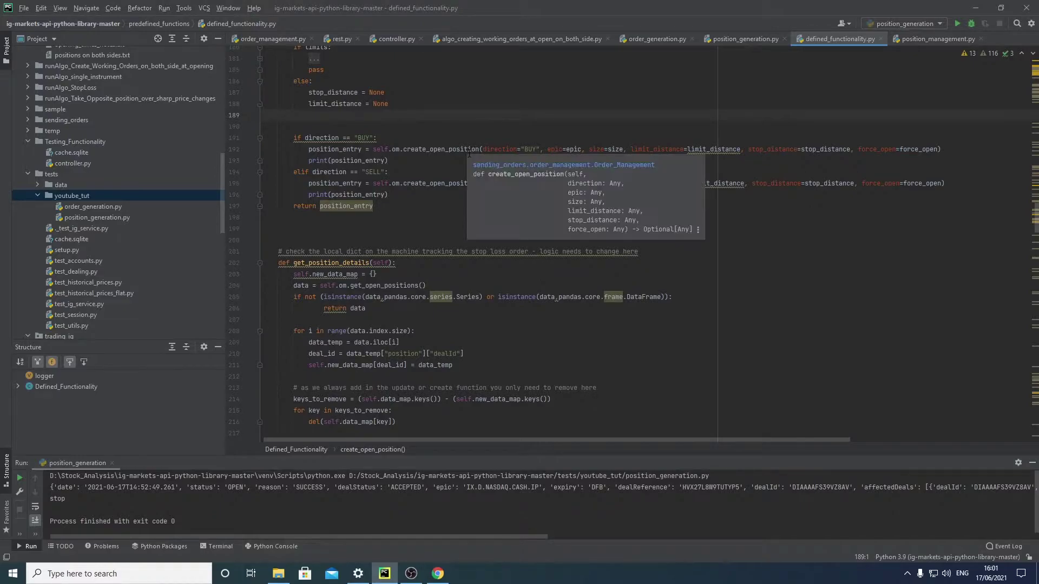
scroll(471, 150, "down", 5)
scroll(479, 152, "up", 8)
scroll(479, 153, "up", 4)
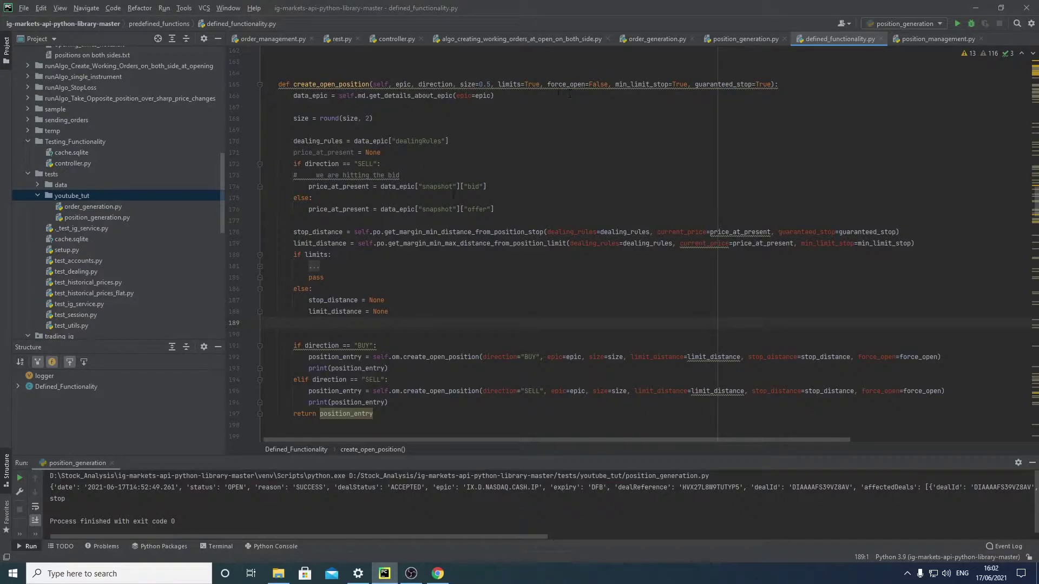
left_click_drag(496, 210, 252, 186)
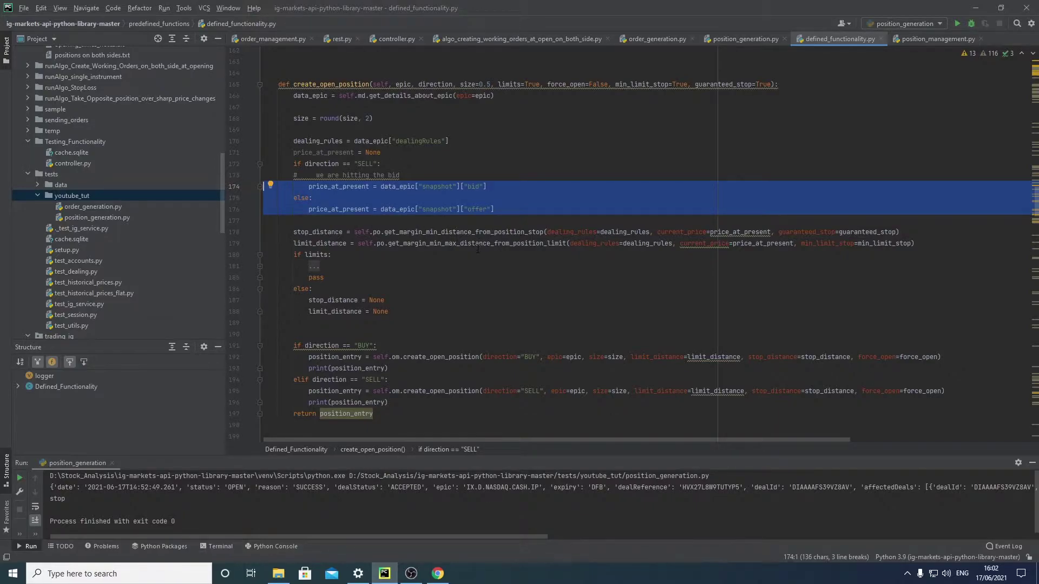
scroll(477, 252, "down", 5)
scroll(455, 244, "down", 5)
- Trace create_open_position through order_management.py into rest.py, highlight its parameters, and return to position_generation.py
left_click(441, 229, "ctrl")
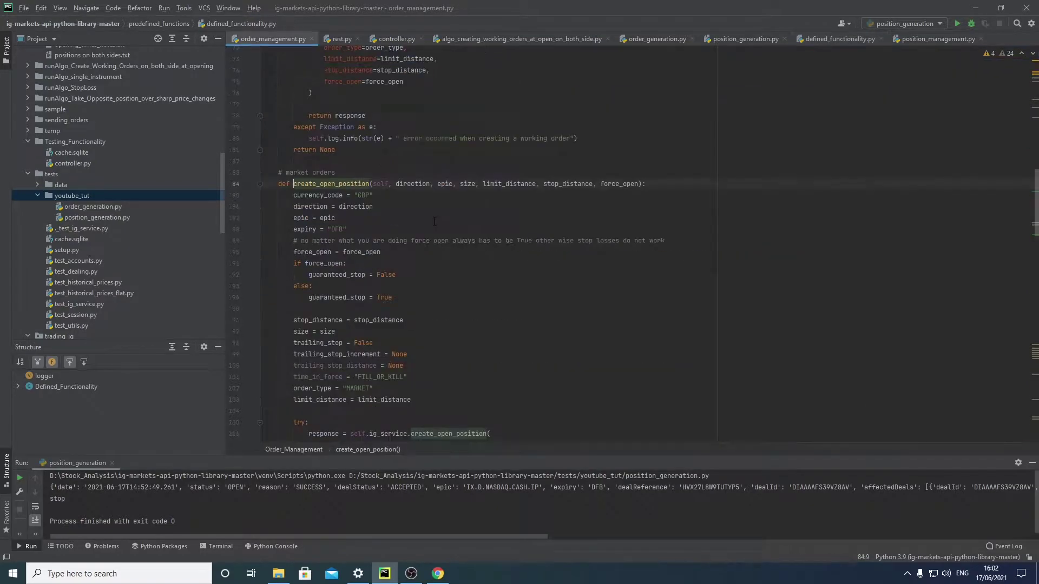
scroll(438, 220, "down", 5)
scroll(406, 203, "up", 5)
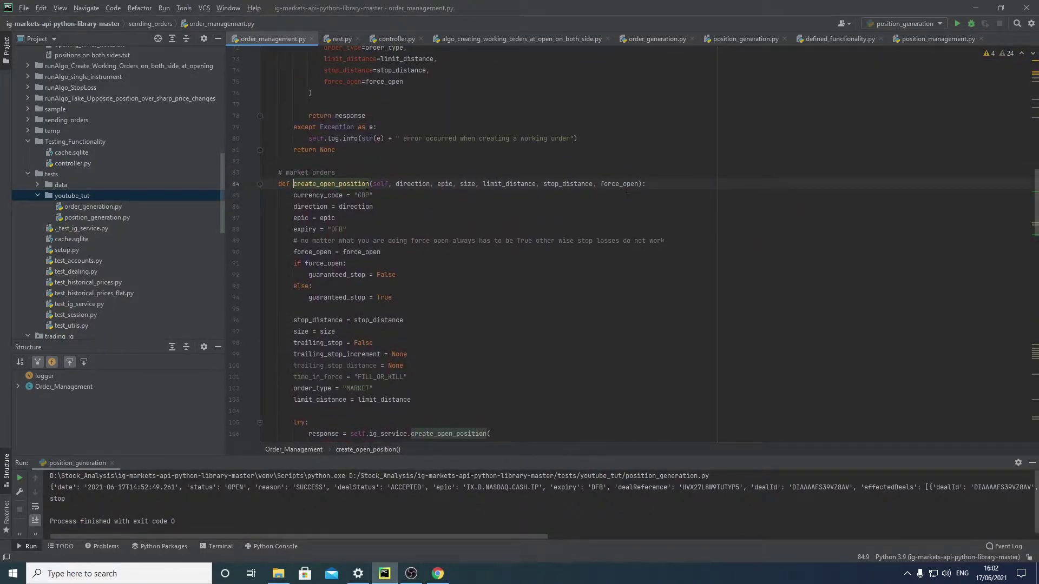
scroll(439, 243, "down", 3)
scroll(439, 244, "down", 4)
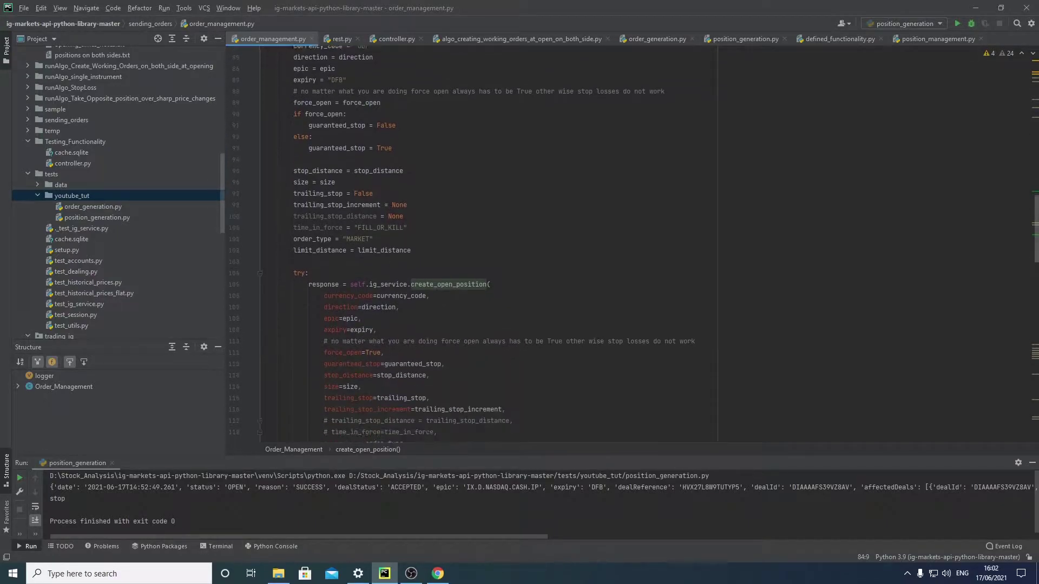
scroll(438, 244, "down", 3)
scroll(439, 243, "down", 1)
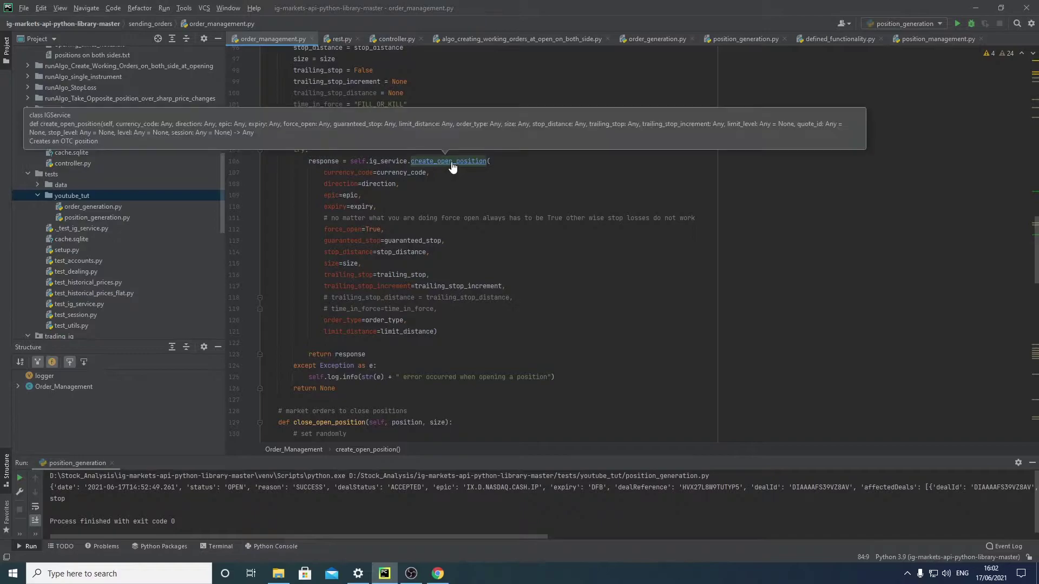
left_click(449, 160, "ctrl")
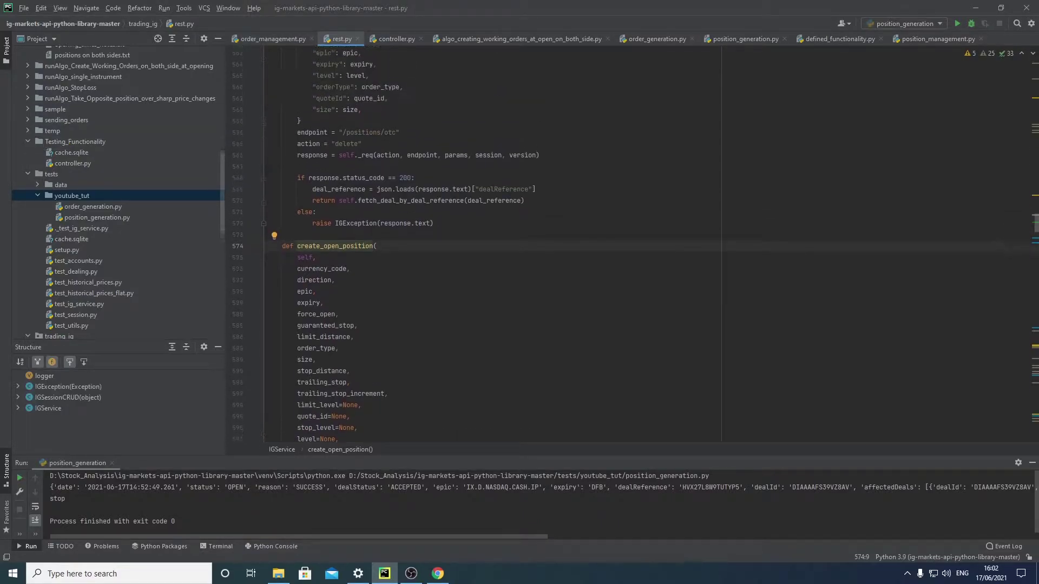
scroll(421, 236, "up", 3)
scroll(421, 236, "up", 5)
scroll(421, 235, "down", 5)
scroll(432, 238, "down", 3)
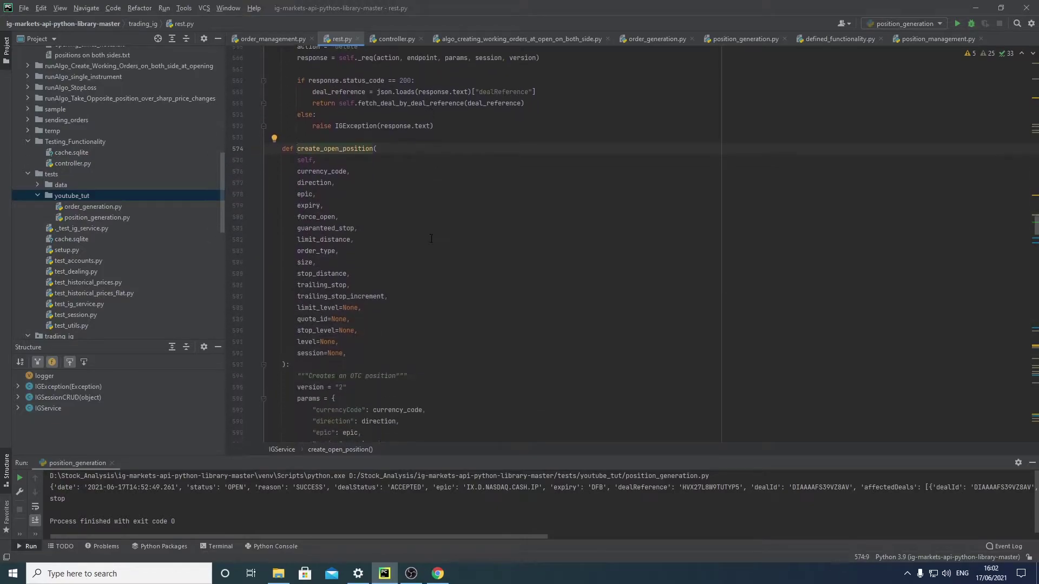
left_click(324, 148)
left_click_drag(289, 364, 266, 159)
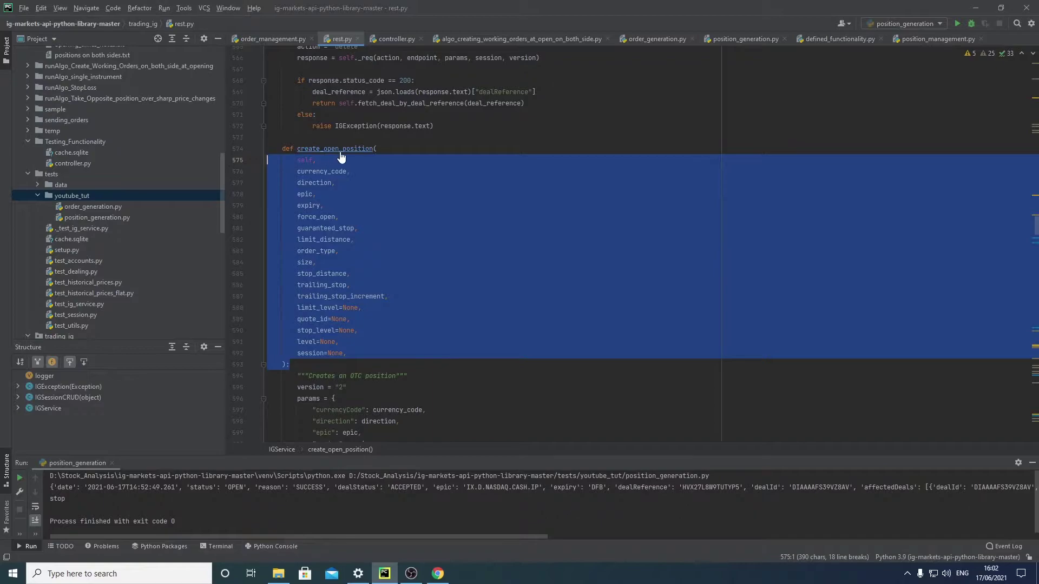
scroll(376, 293, "down", 3)
scroll(367, 337, "up", 2)
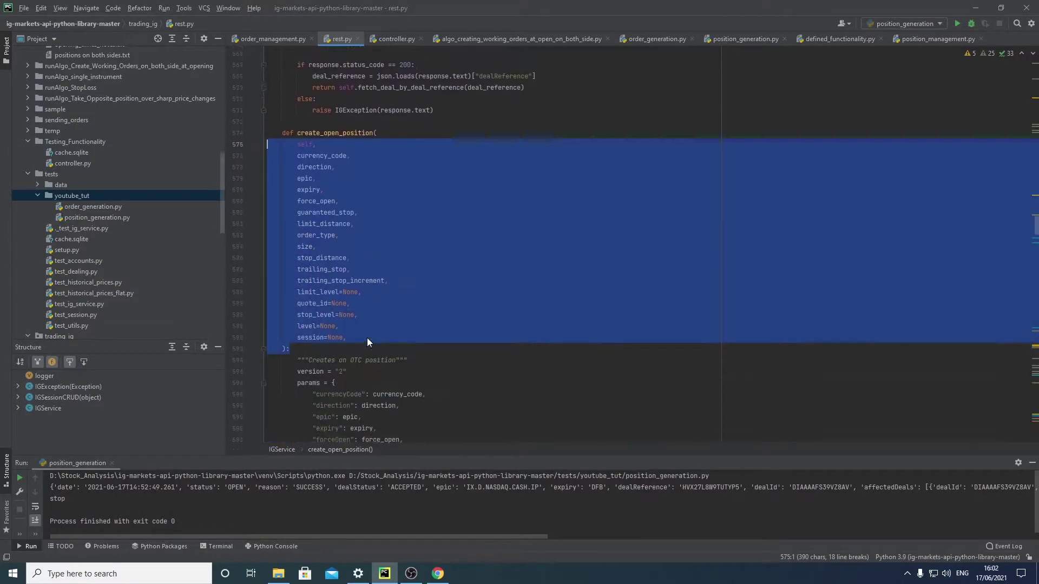
scroll(367, 338, "down", 4)
scroll(367, 338, "down", 4)
scroll(367, 338, "down", 2)
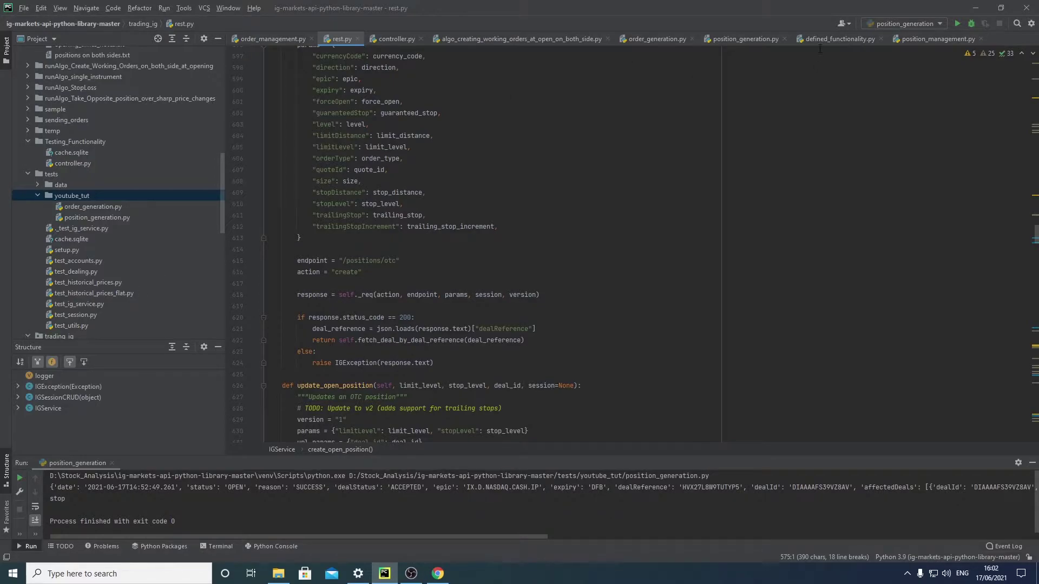
left_click(740, 39)
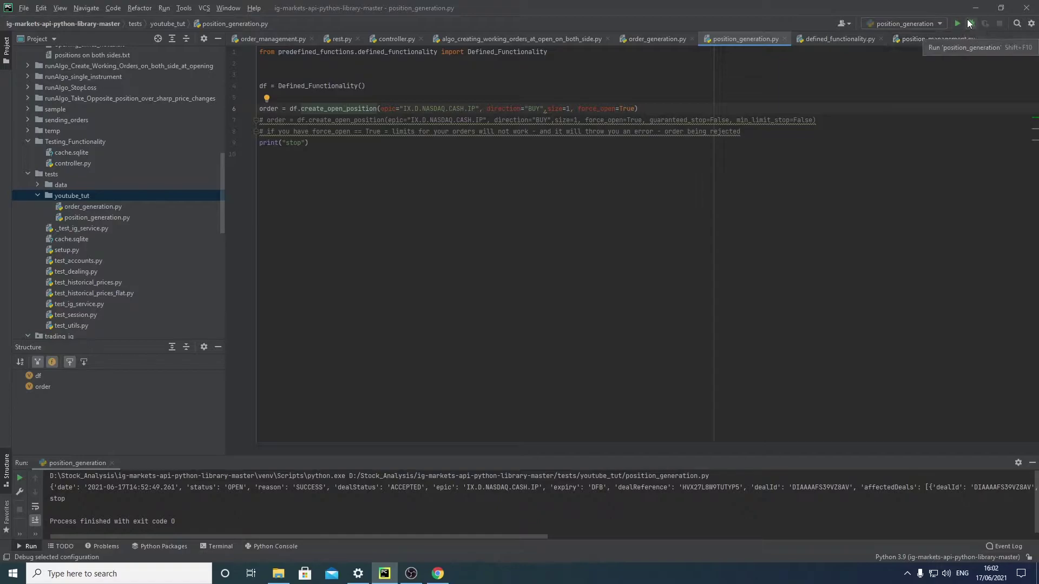
- Launch position_generation under the debugger and set a breakpoint on line 6
left_click(546, 153)
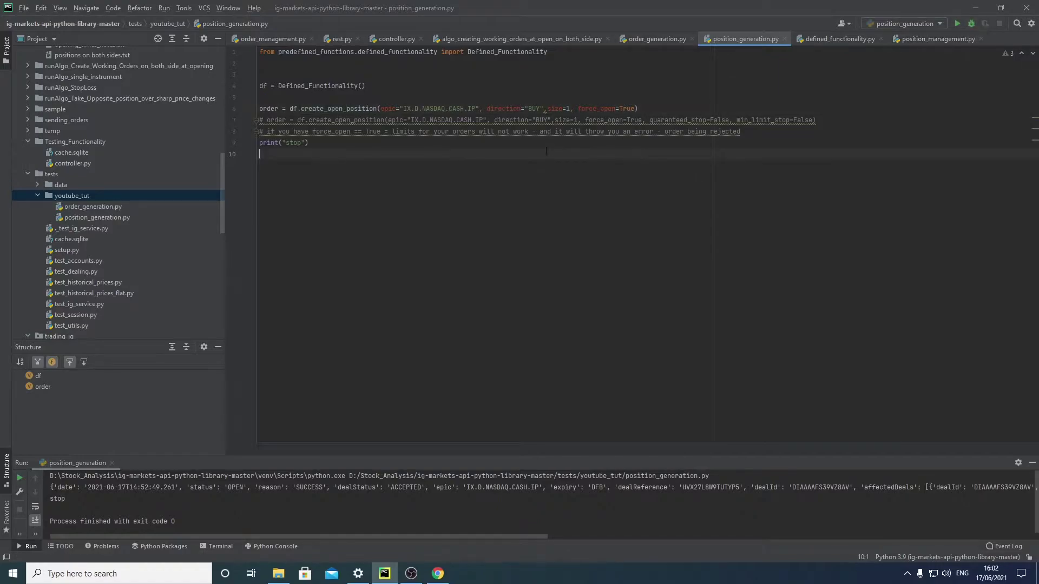
right_click(410, 195)
left_click(464, 317)
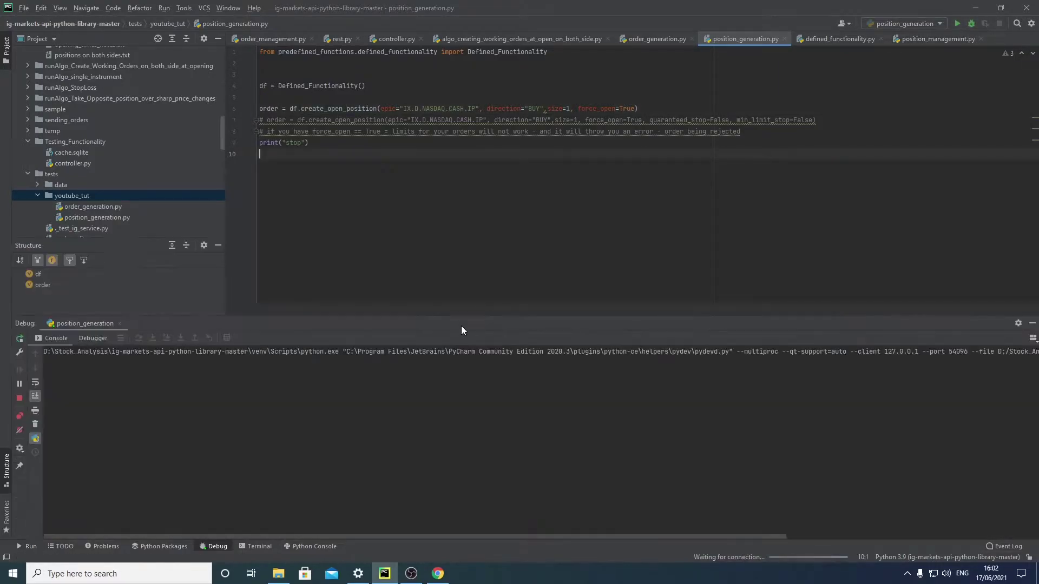
left_click(246, 108)
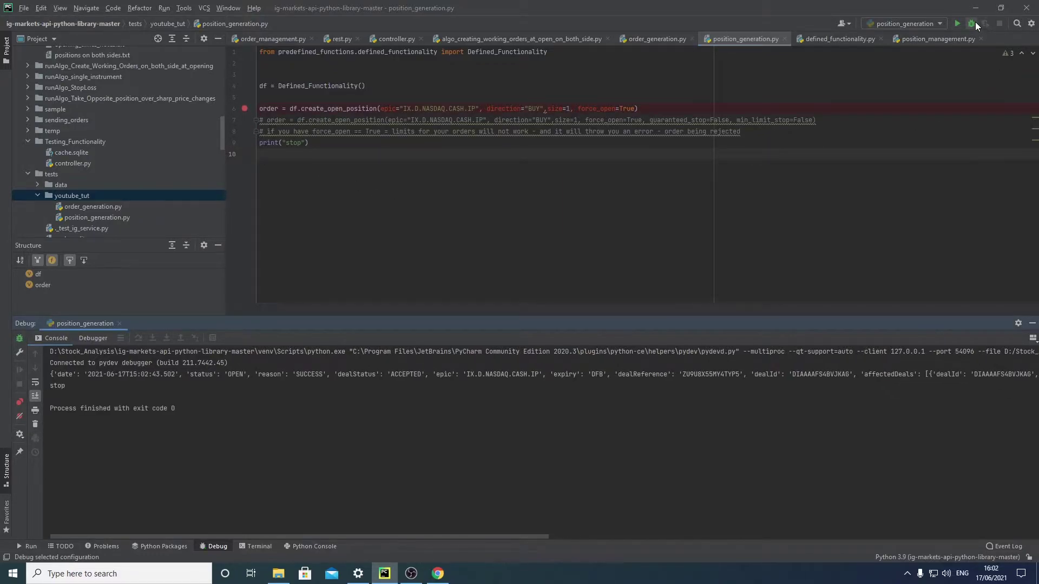
- Close the US Tech 100 position on IG and return to the editor
left_click(438, 574)
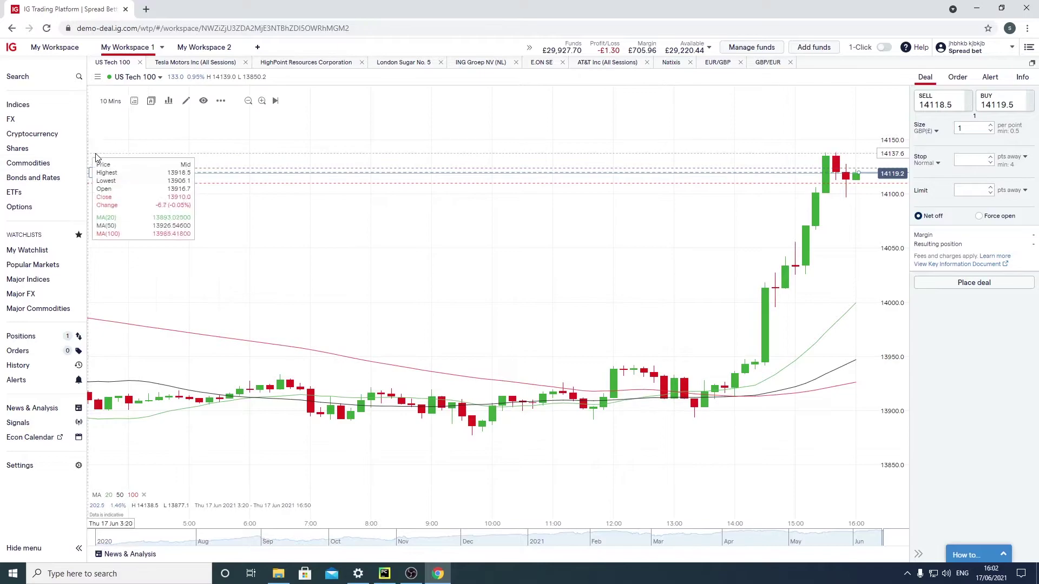
mouse_move(520, 173)
left_click(161, 172)
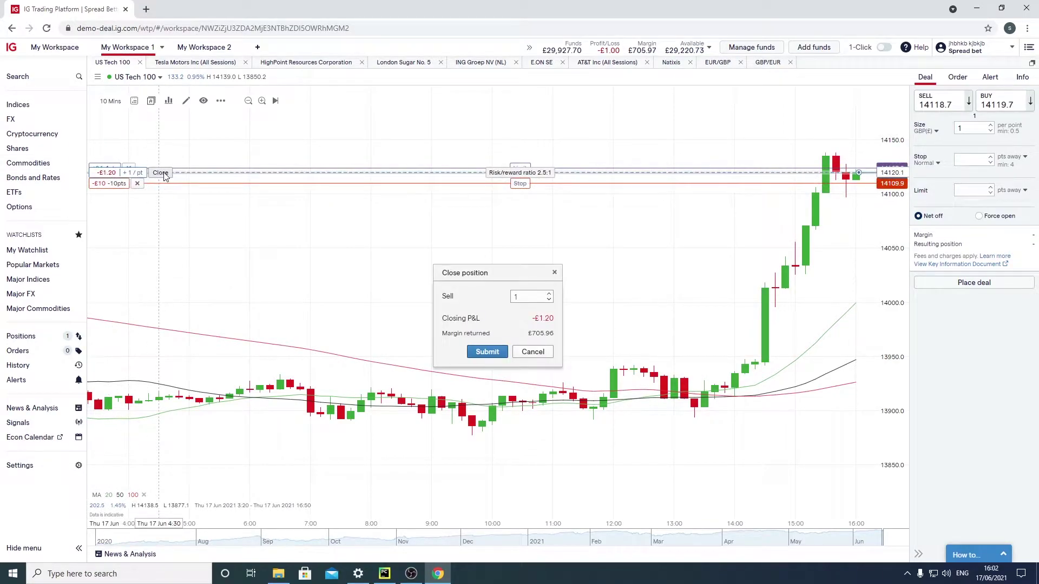
left_click(487, 352)
left_click(383, 573)
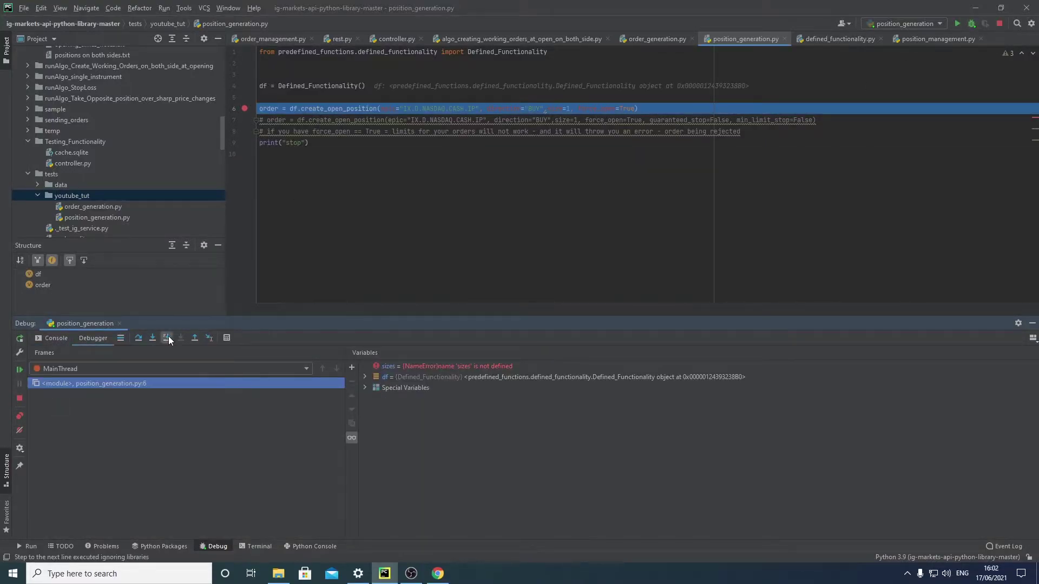
- Step into create_open_position, step over get_details_about_epic, and inspect the data_epic dictionary
left_click(168, 336)
left_click(138, 337)
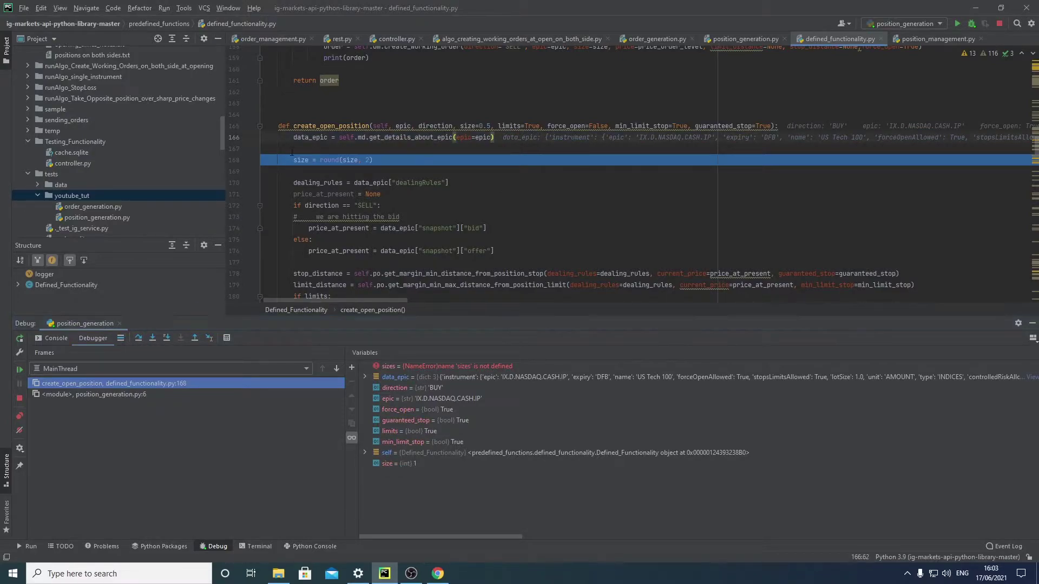
left_click(310, 136)
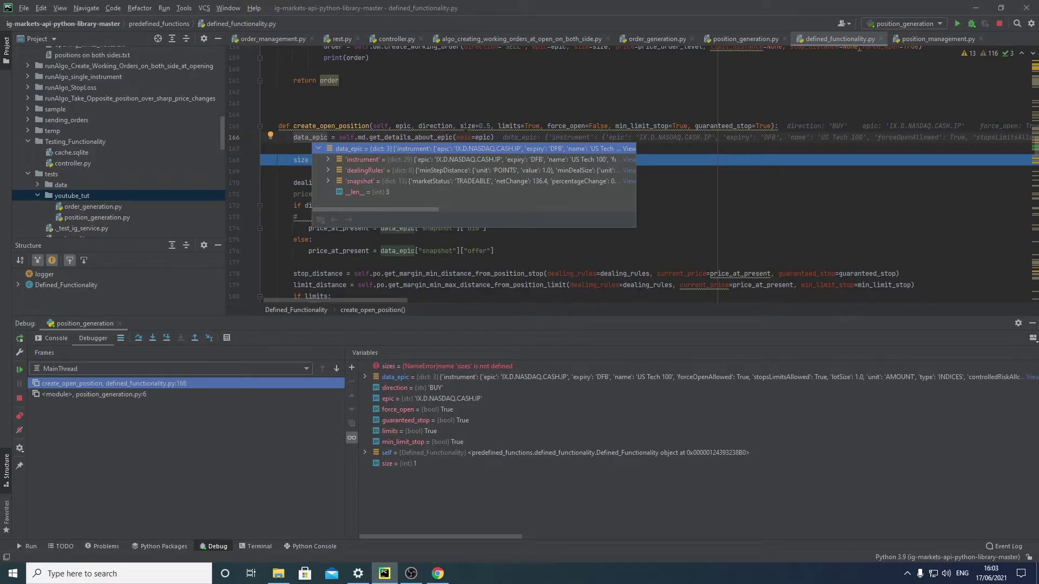
left_click(487, 80)
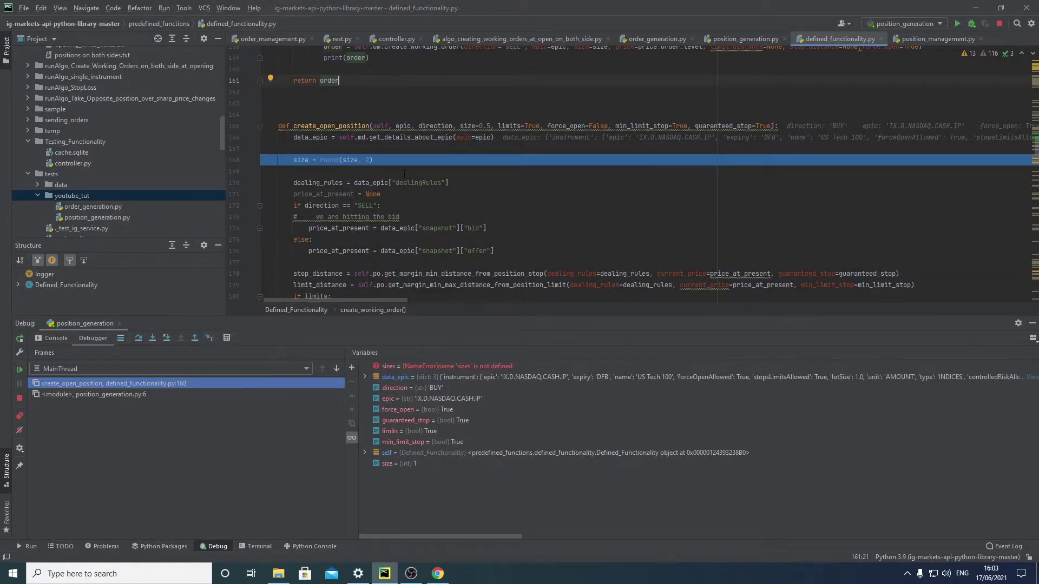
- Evaluate round(0.33333, 2) in the debug console and confirm it returns 0.33
left_click(55, 338)
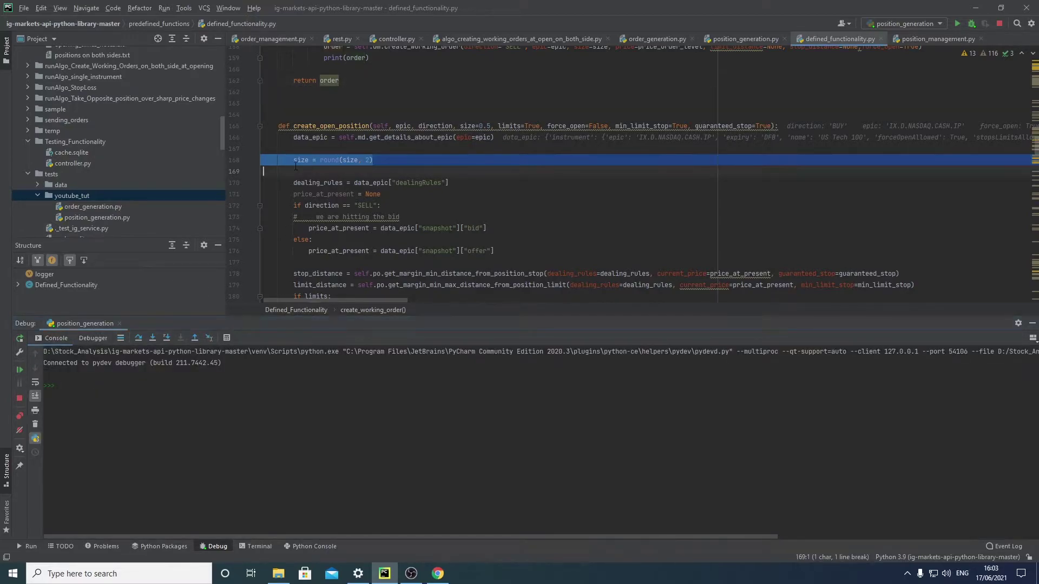
left_click_drag(372, 160, 320, 161)
key("ctrl+c")
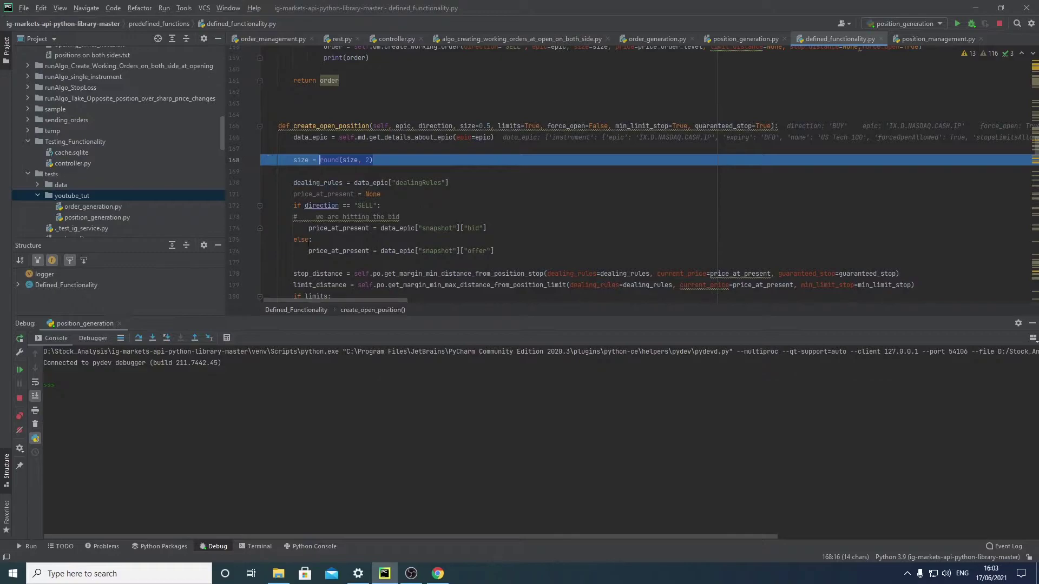
left_click(123, 384)
key("ctrl+v")
double_click(88, 385)
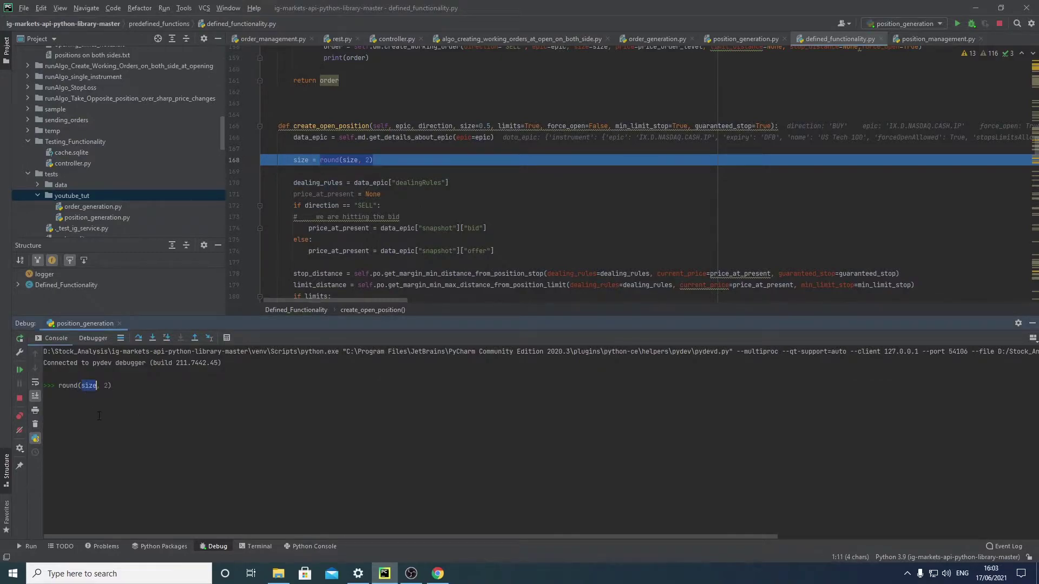
type("0.33333")
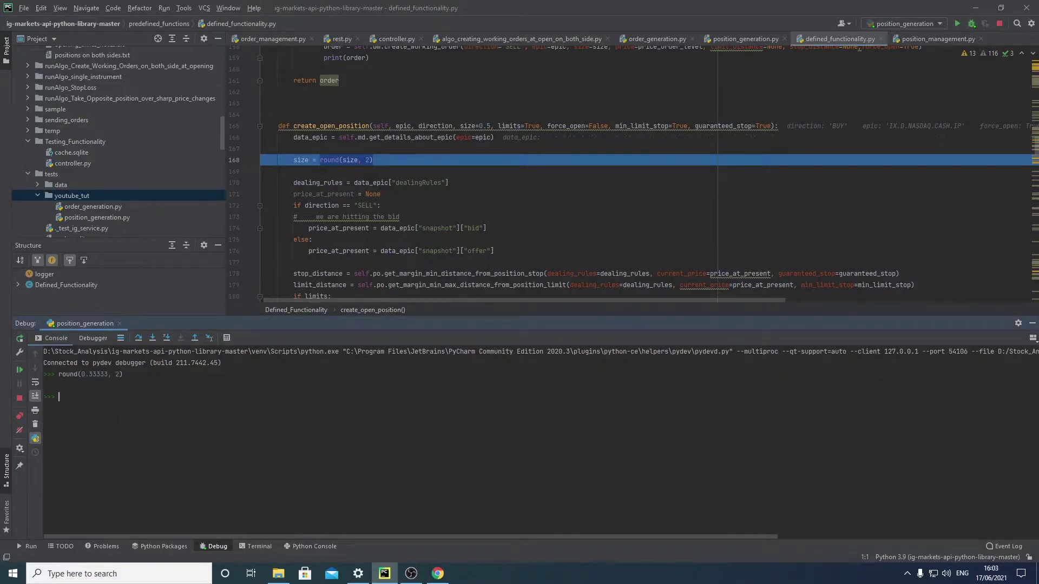
key("Return")
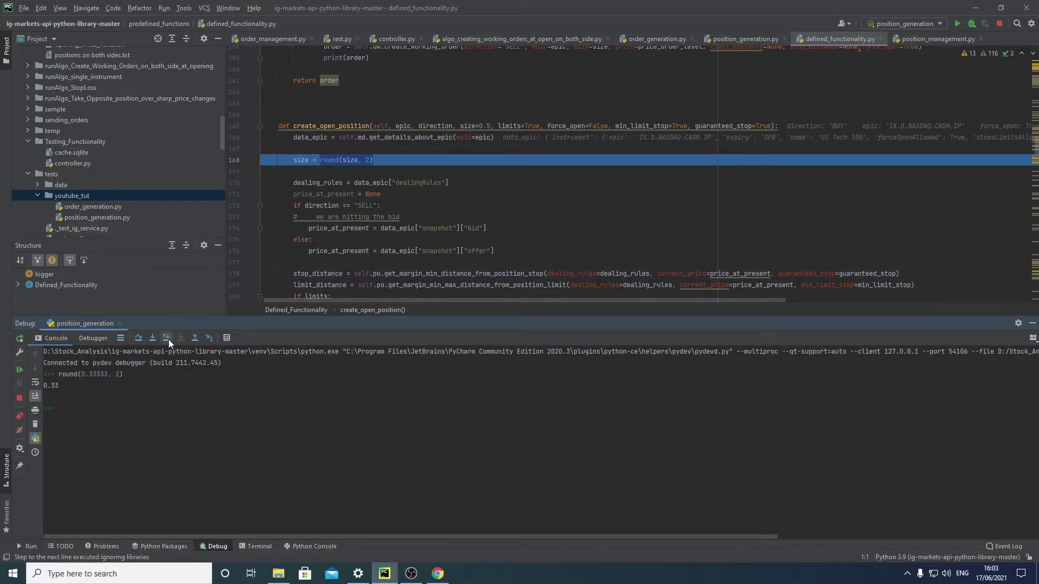
- Step over to the BUY check, computing price 14122.9, stop distance 10.0 and limit 4.0
left_click(138, 338)
left_click(135, 340)
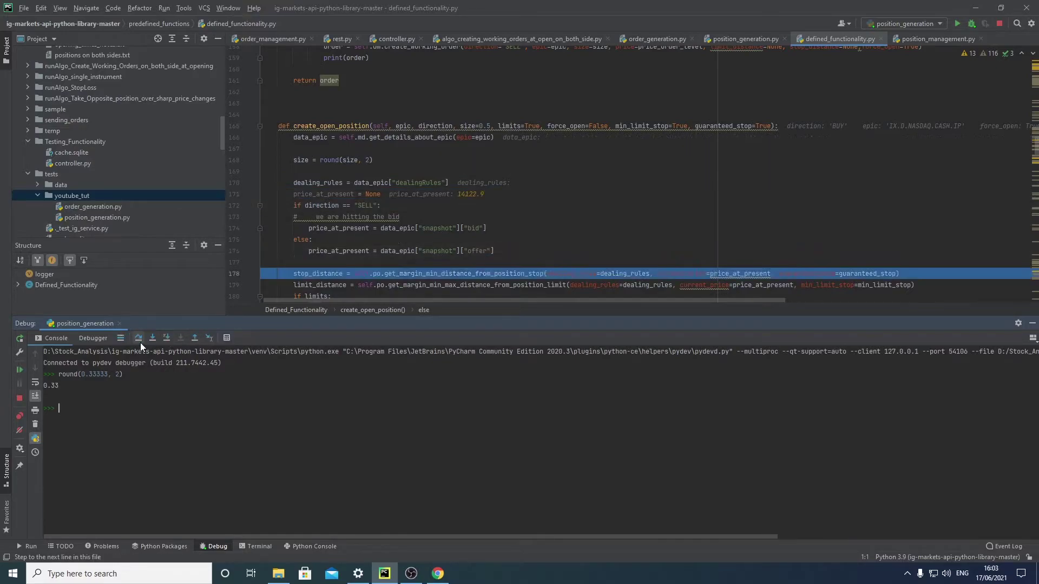
left_click(350, 251)
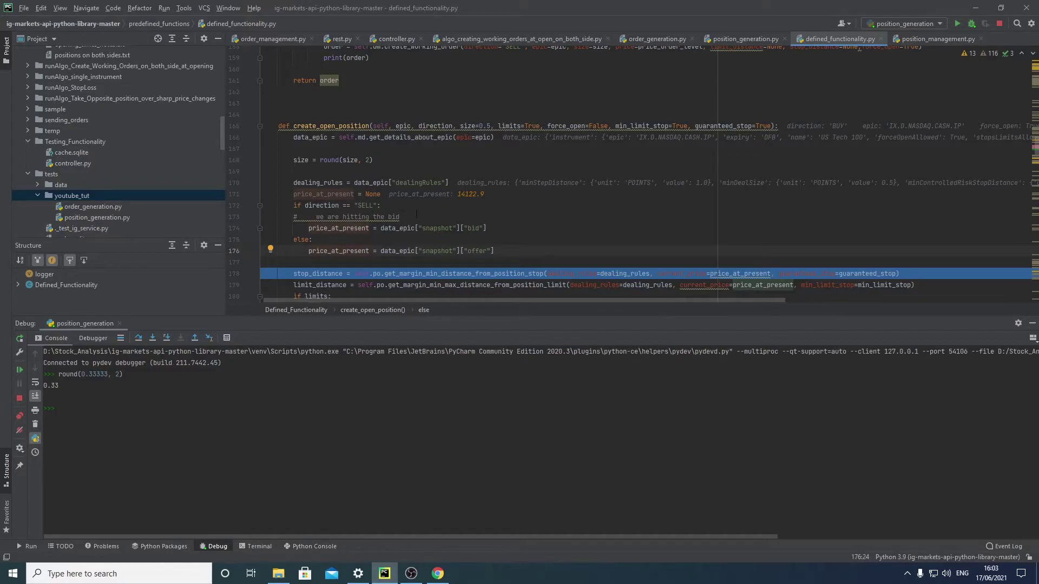
scroll(520, 203, "down", 5)
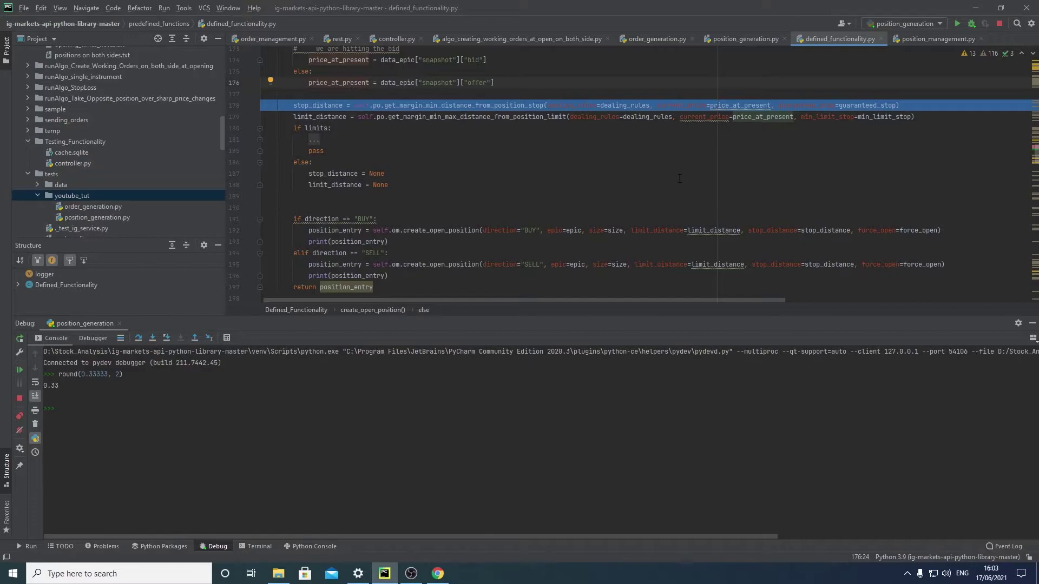
left_click(139, 338)
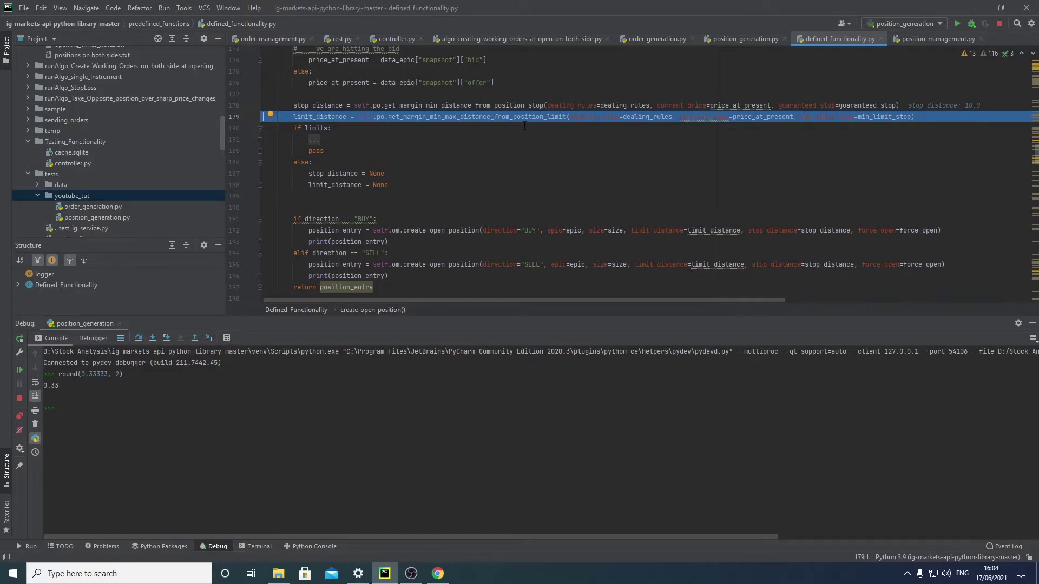
scroll(656, 155, "up", 2)
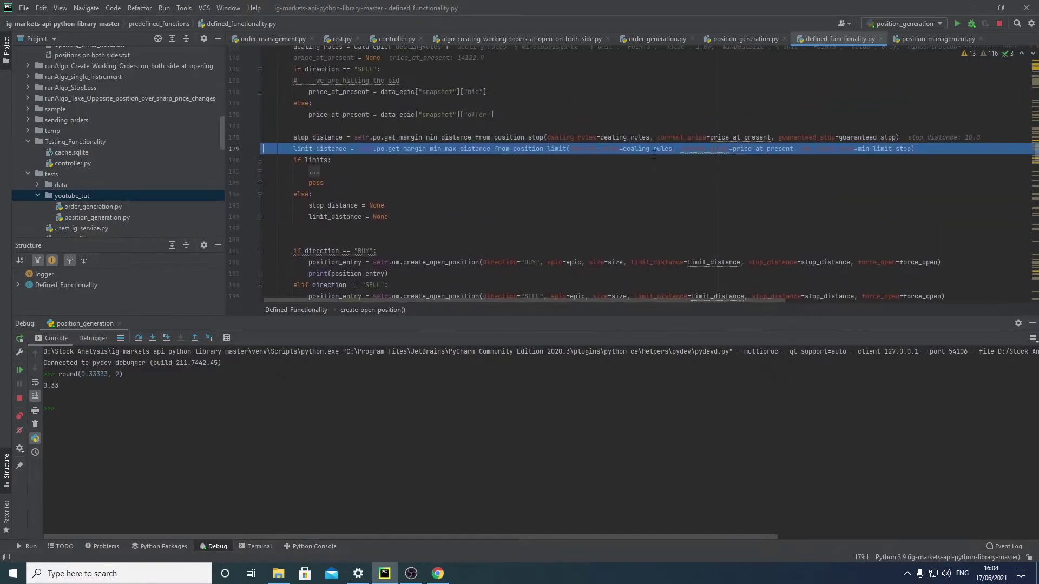
scroll(656, 154, "up", 2)
left_click(762, 107)
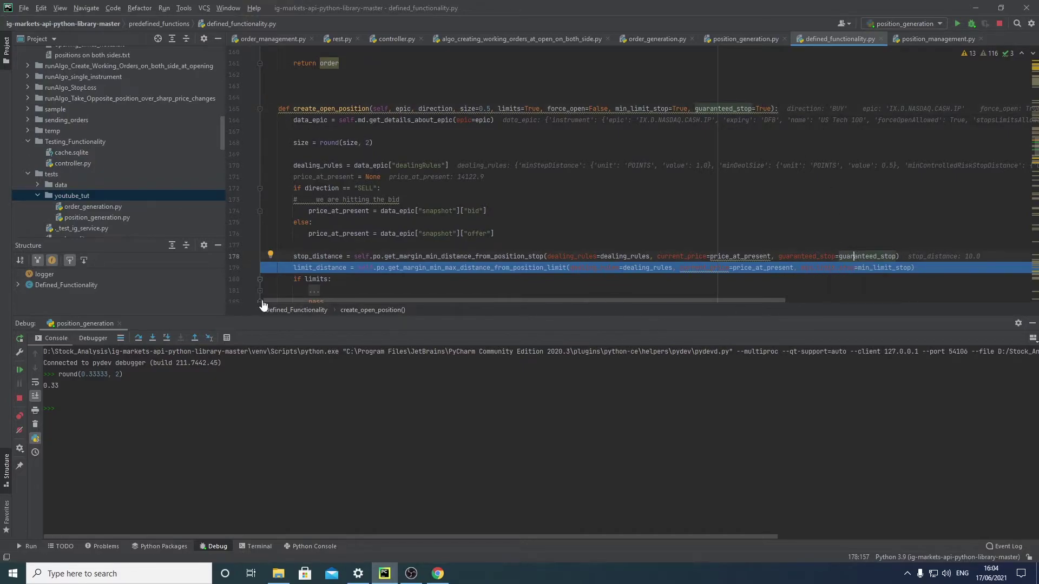
left_click(138, 338)
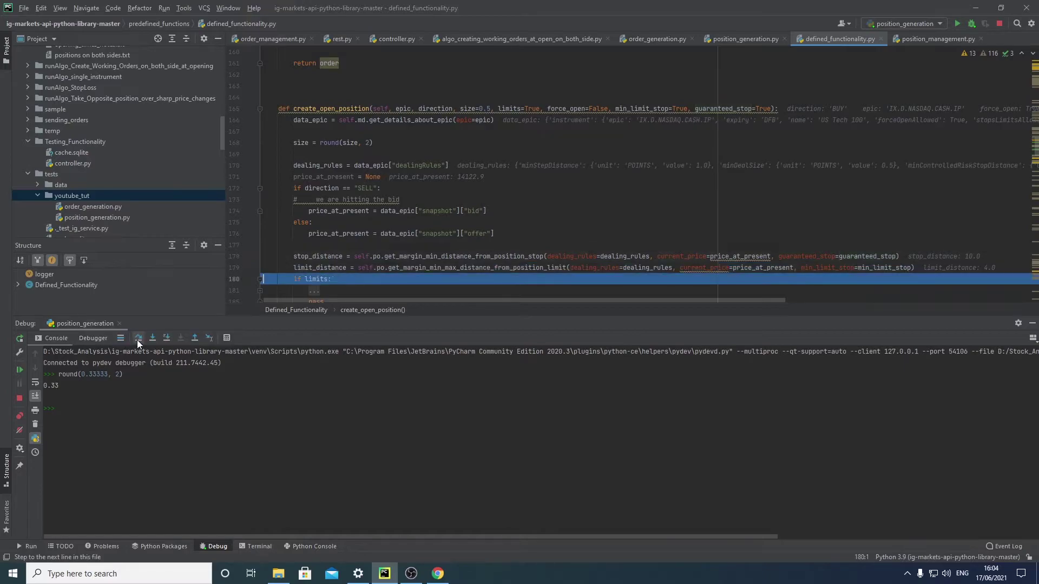
scroll(567, 245, "down", 3)
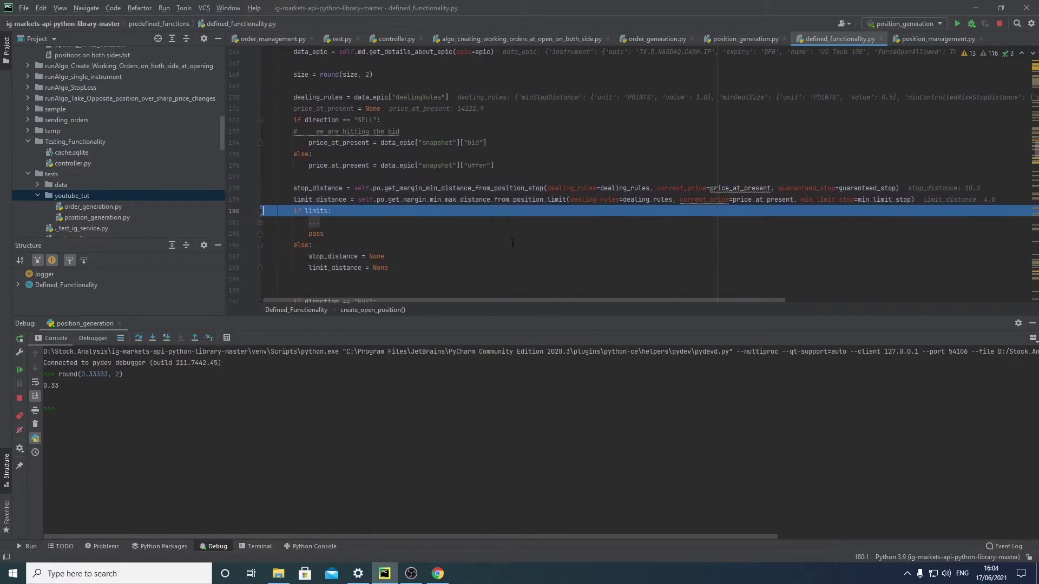
left_click(138, 338)
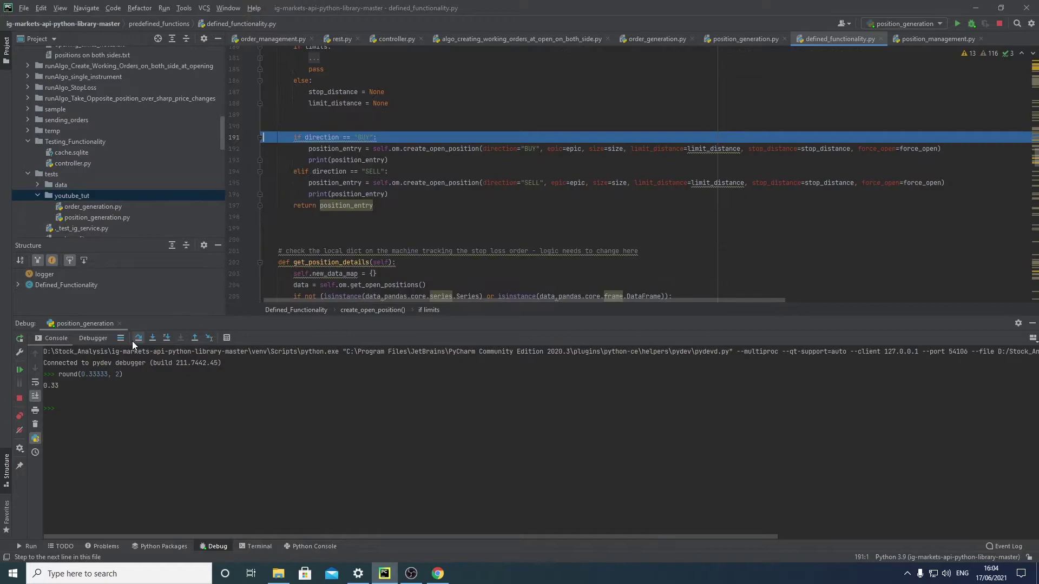
- Step through Order_Management's create_open_position and its API arguments back to return position_entry
left_click(170, 339)
left_click(168, 341)
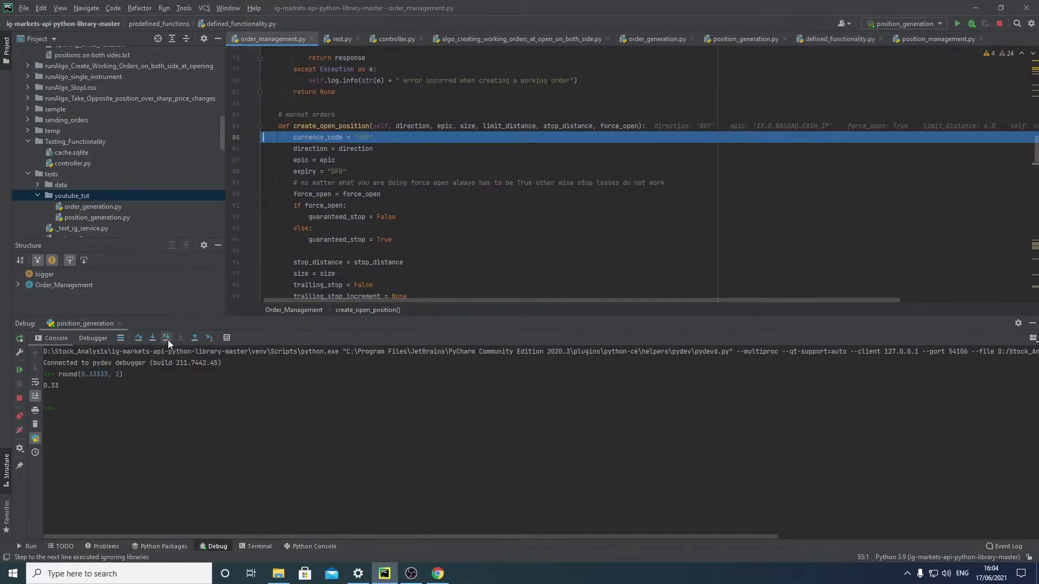
left_click(145, 338)
left_click(145, 339)
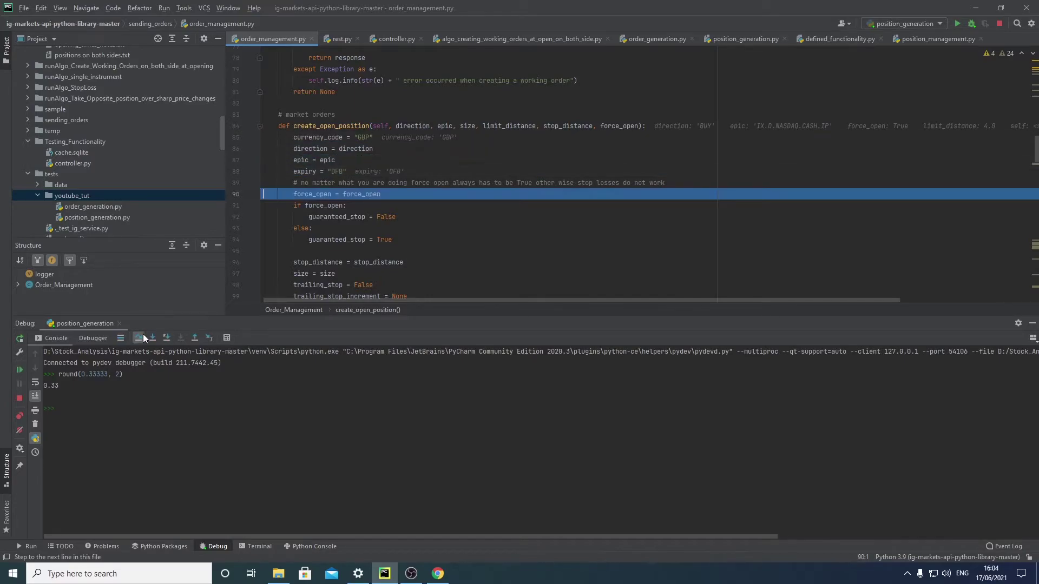
left_click(145, 338)
left_click(145, 339)
left_click(144, 338)
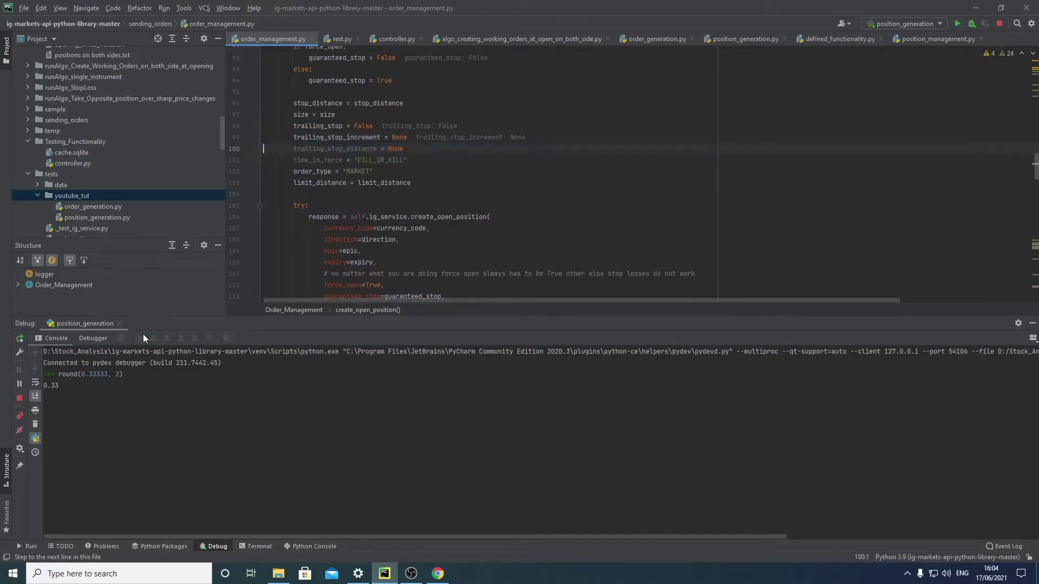
left_click(144, 339)
left_click(145, 338)
left_click(145, 338)
left_click(145, 338)
left_click(145, 338)
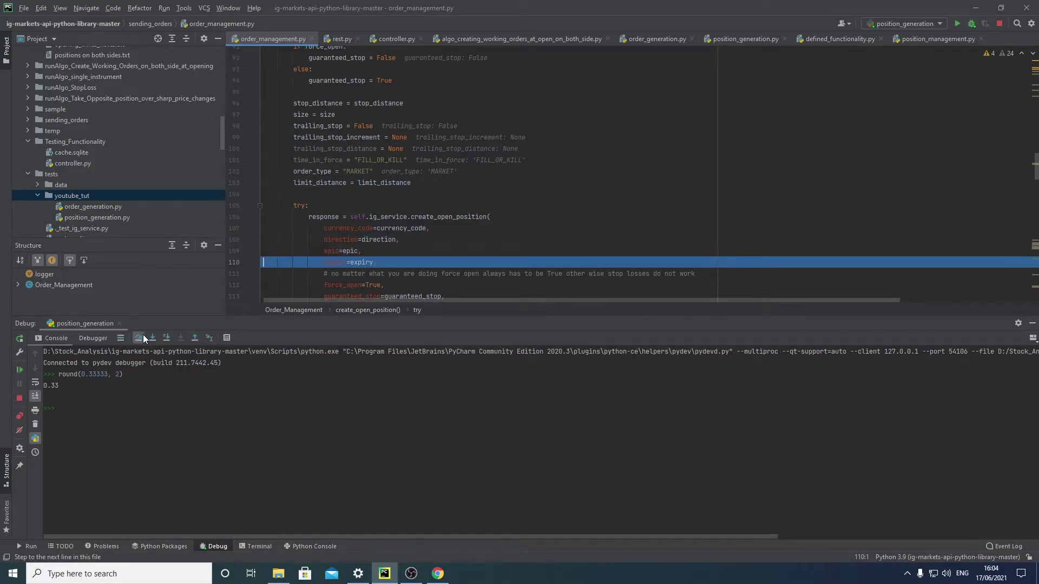
left_click(144, 339)
left_click(145, 339)
left_click(144, 338)
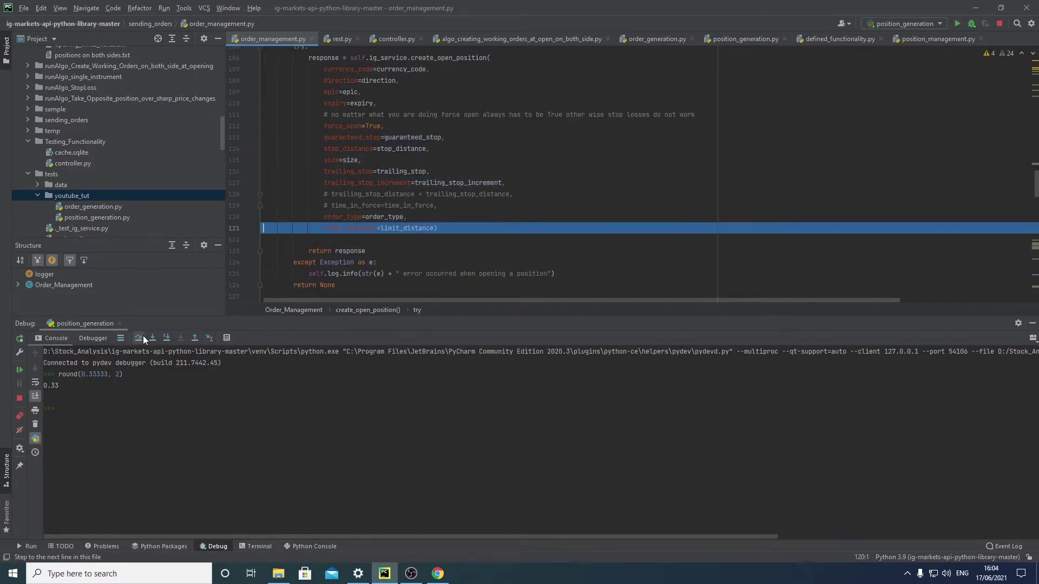
left_click(145, 339)
left_click(192, 338)
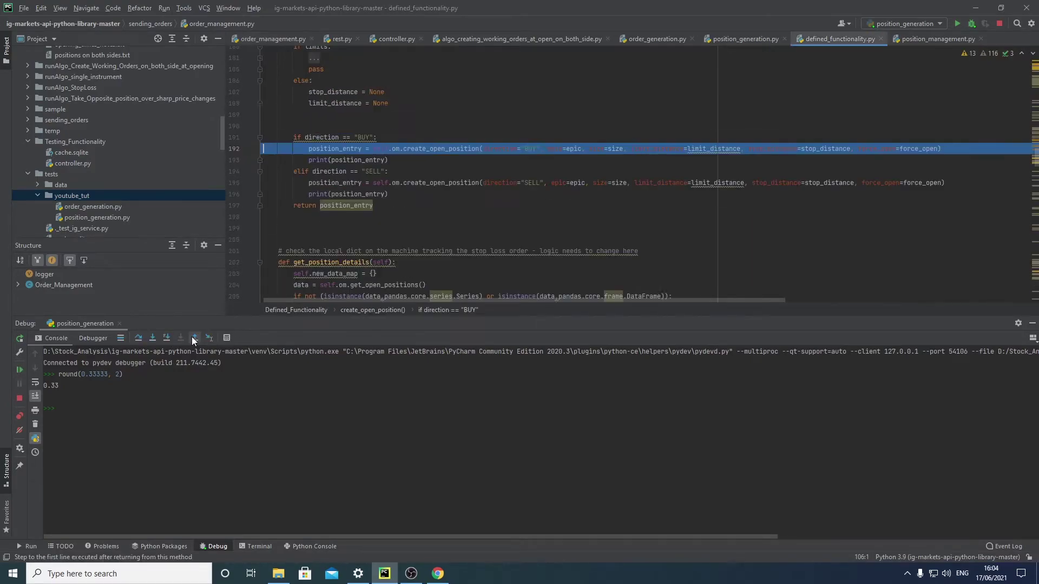
left_click(163, 339)
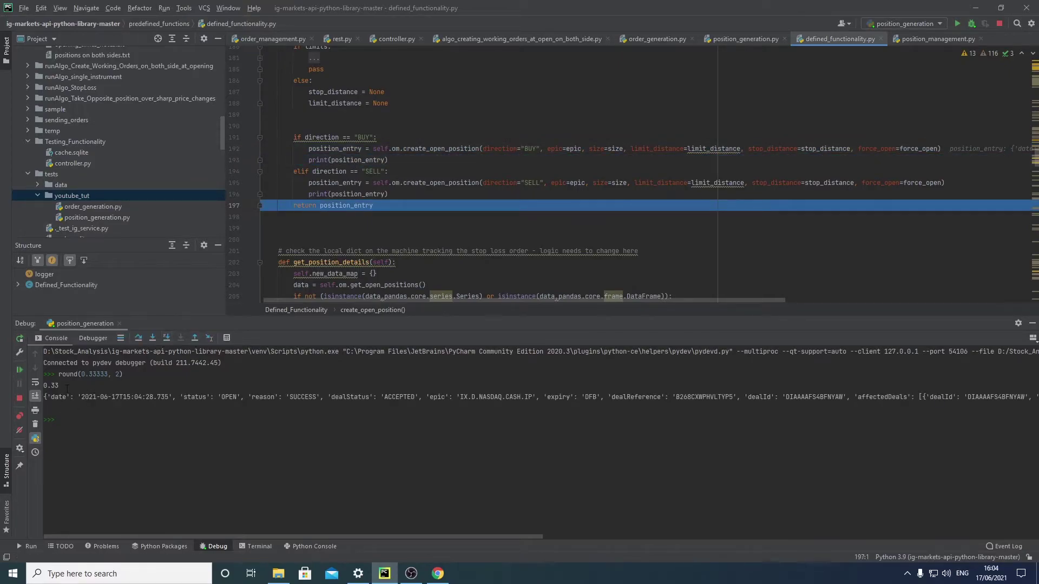
left_click_drag(243, 537, 731, 568)
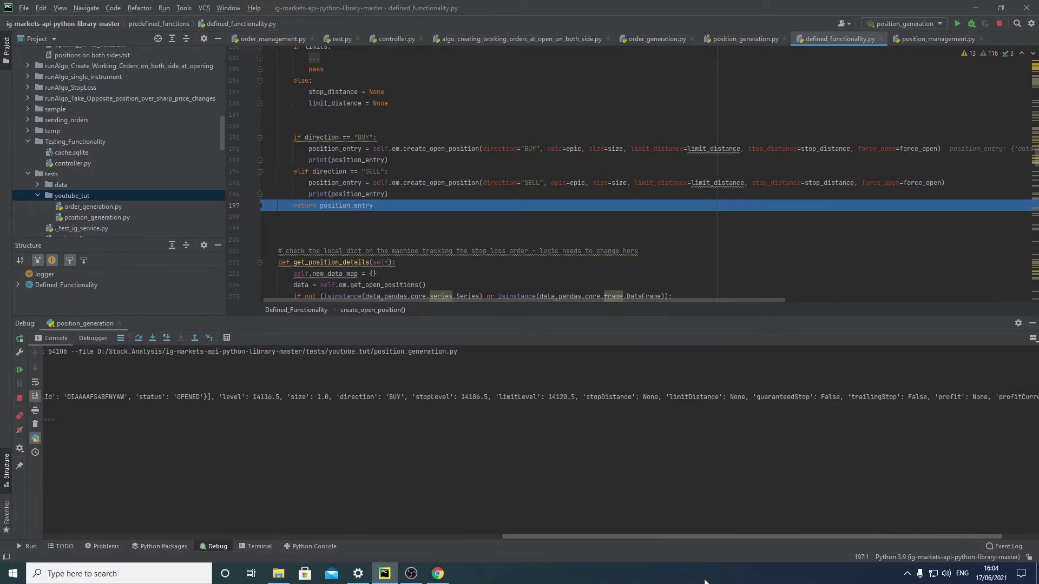
- Zoom and pan the IG US Tech 100 chart to show the position's stop and limit lines
left_click(438, 574)
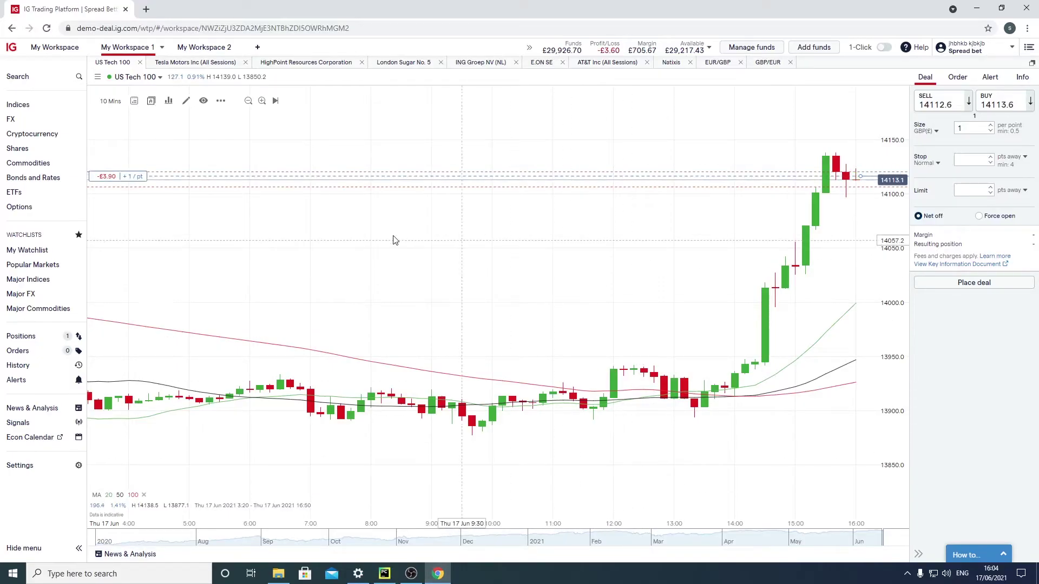
left_mouse_down(108, 186)
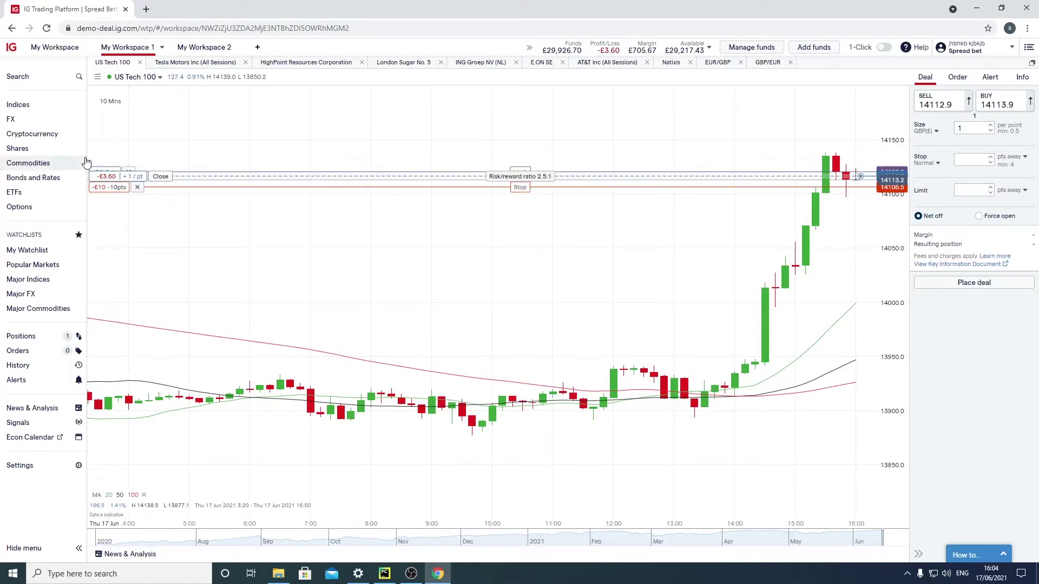
scroll(765, 208, "up", 3)
scroll(812, 194, "up", 3)
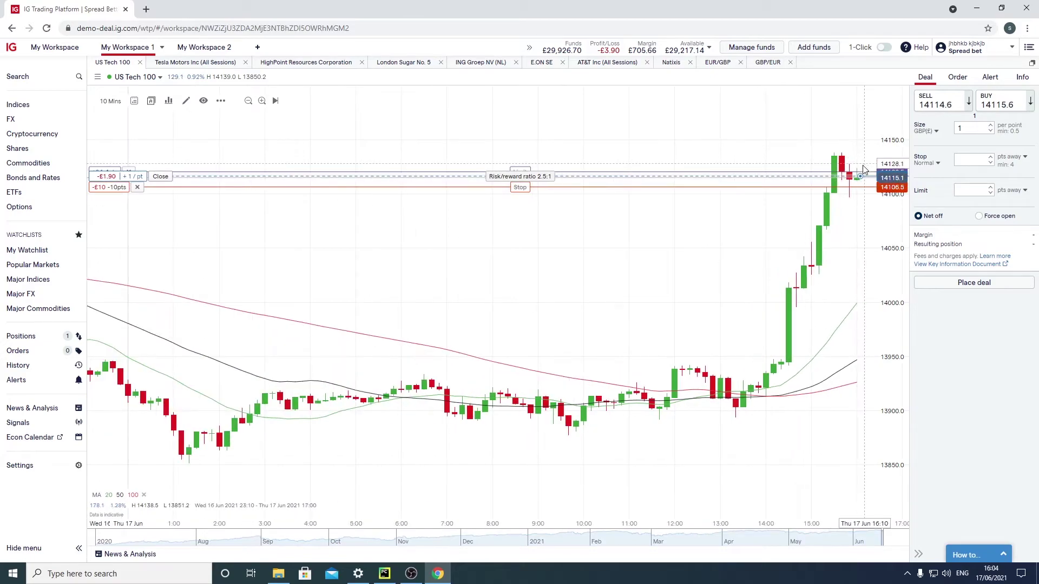
scroll(844, 186, "up", 3)
scroll(850, 184, "up", 3)
scroll(849, 184, "up", 3)
scroll(850, 184, "up", 2)
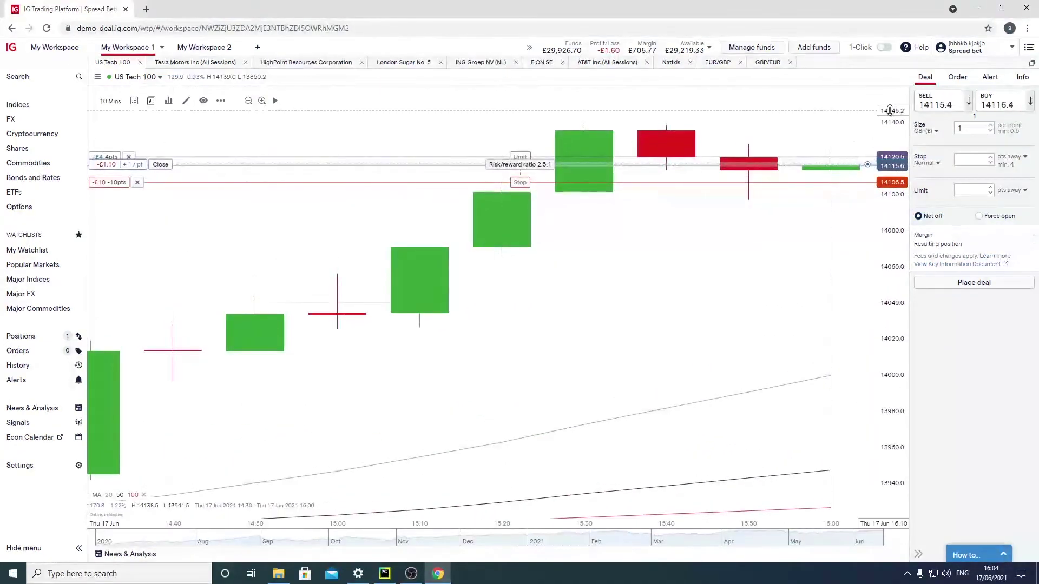
left_click_drag(890, 120, 890, 162)
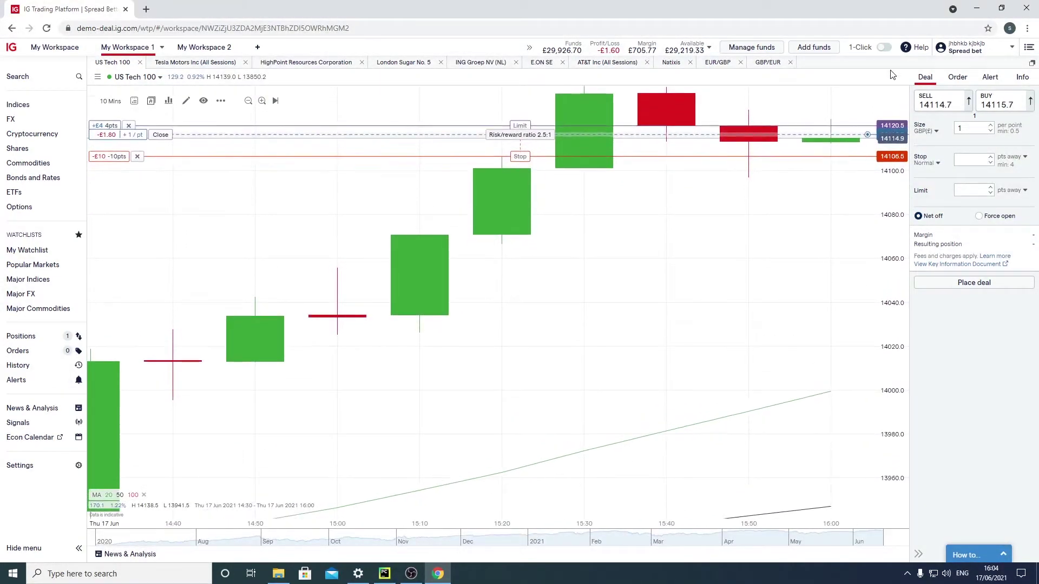
left_click_drag(770, 215, 88, 309)
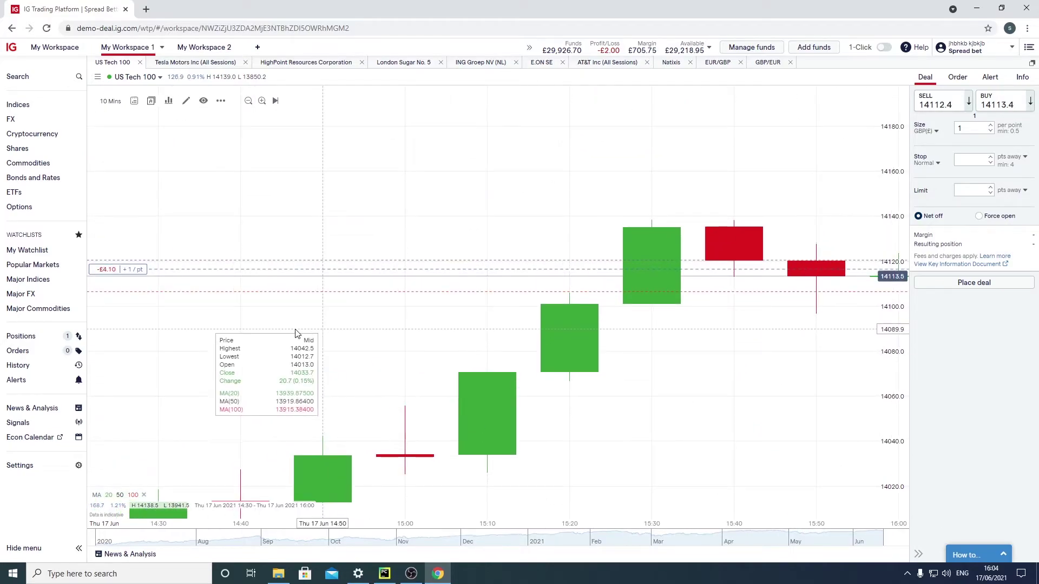
left_click(103, 268)
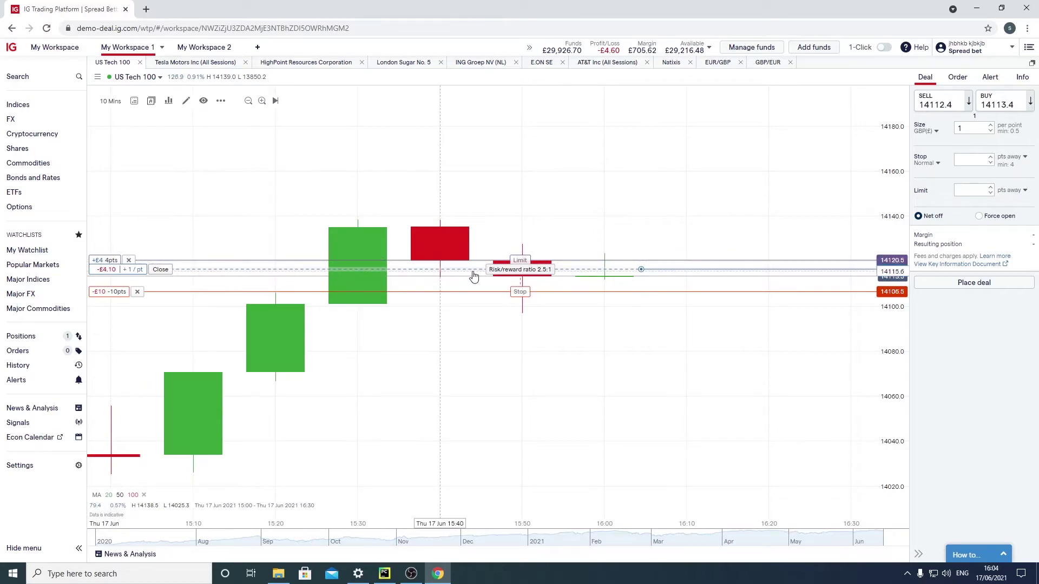
- Check the Positions list for the £4.00 limit close, then return to PyCharm
left_click(22, 336)
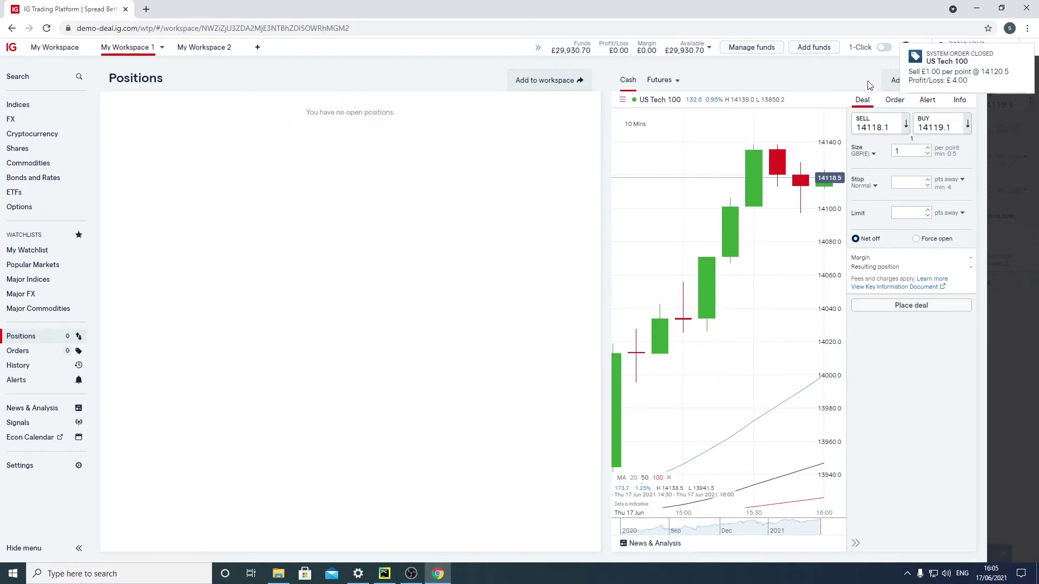
left_click(1014, 117)
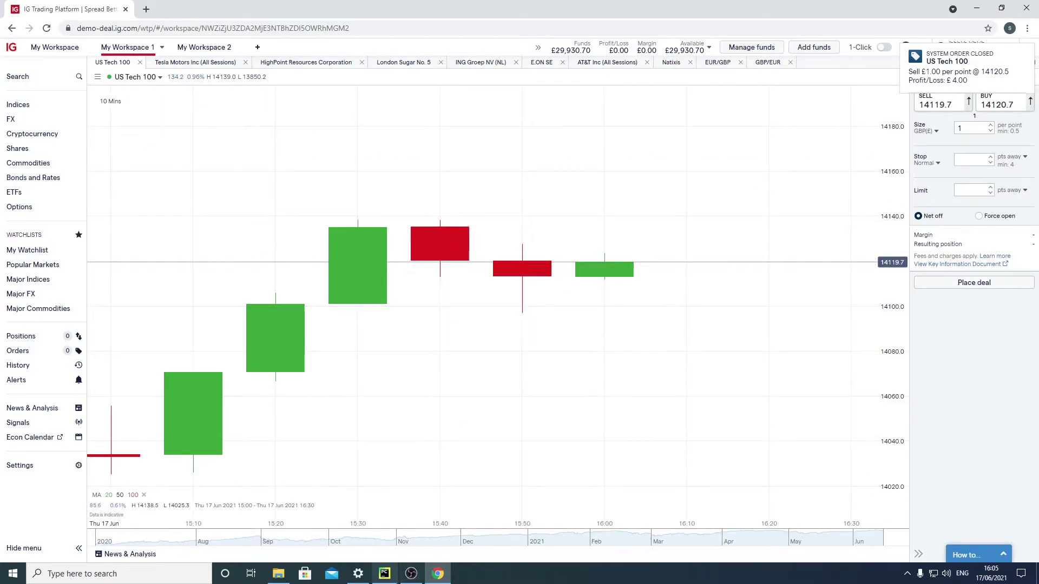
left_click(384, 574)
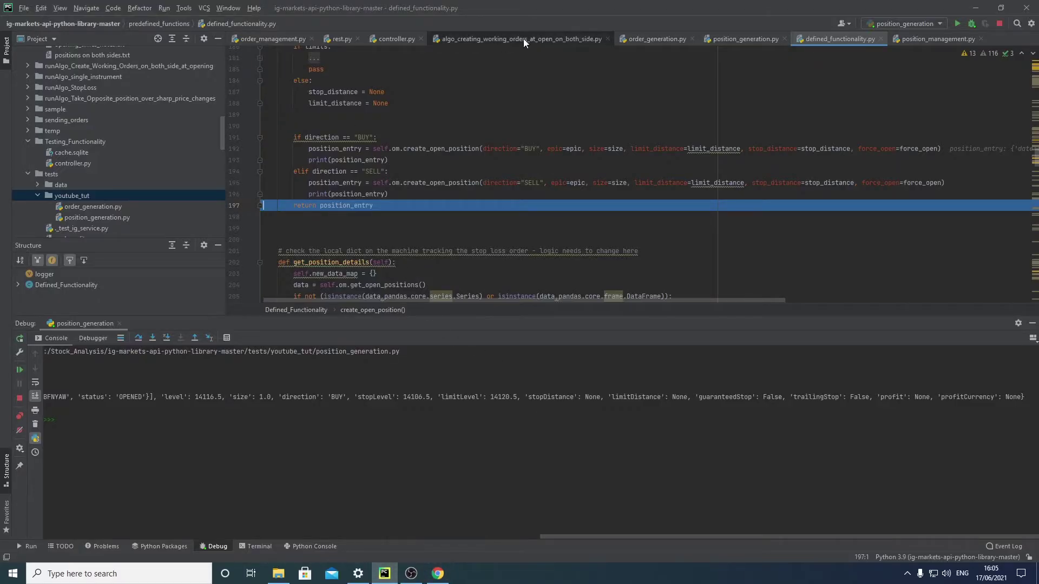
- Review how create_open_position uses min_limit_stop, starting from position_generation.py
left_click(754, 41)
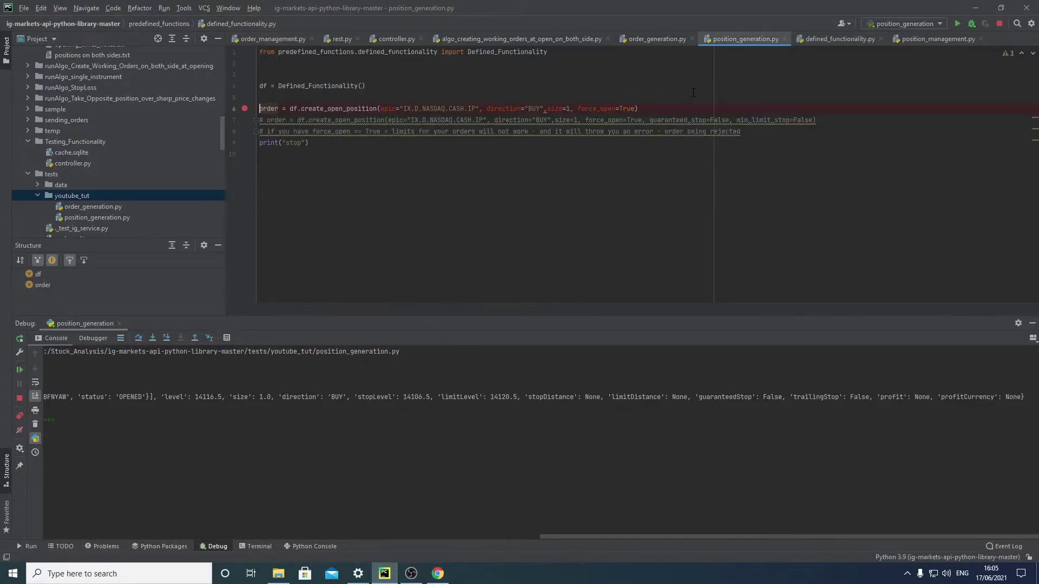
left_click(333, 107, "ctrl")
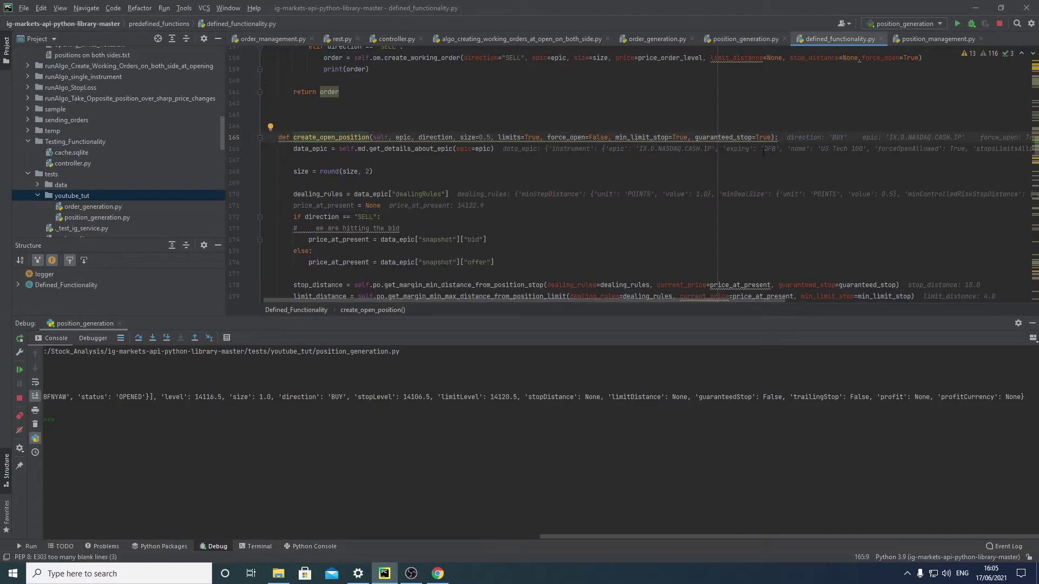
left_click(656, 137)
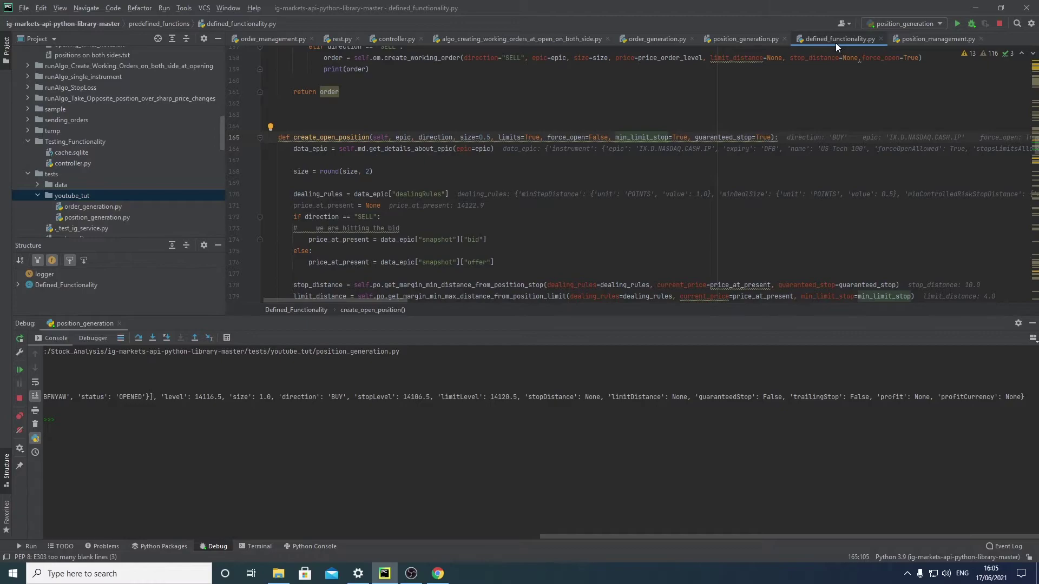
left_click(737, 39)
- Activate the guaranteed_stop/min_limit_stop False call, comment out the simpler one, and check IG
left_click(644, 119)
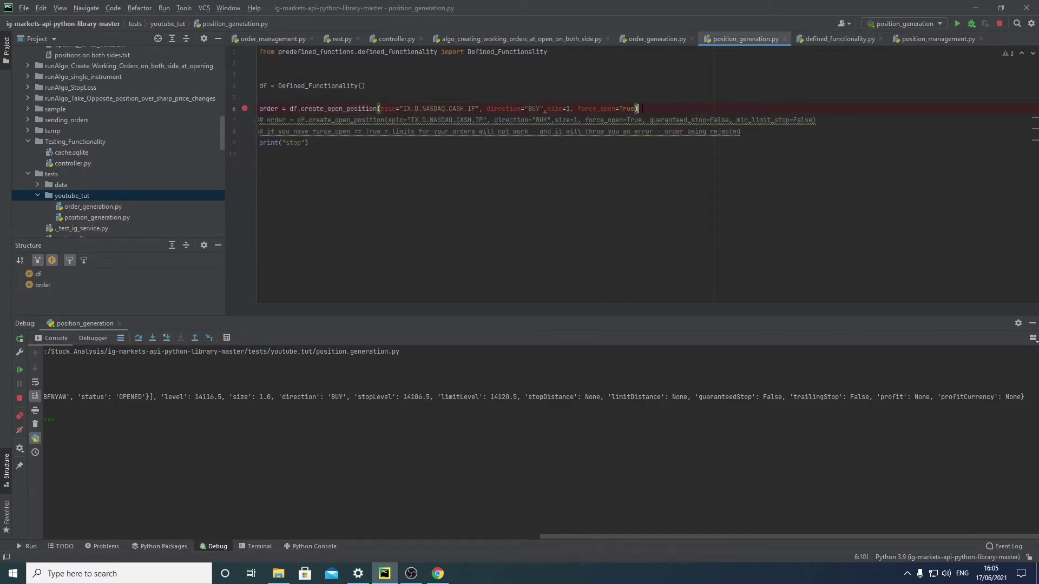
key("ctrl+slash")
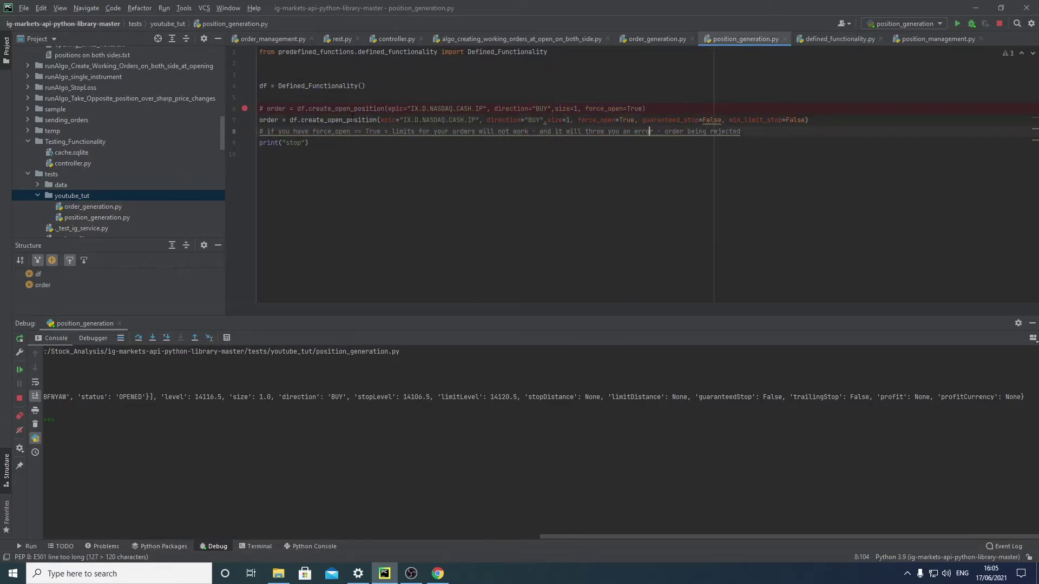
left_click(666, 119)
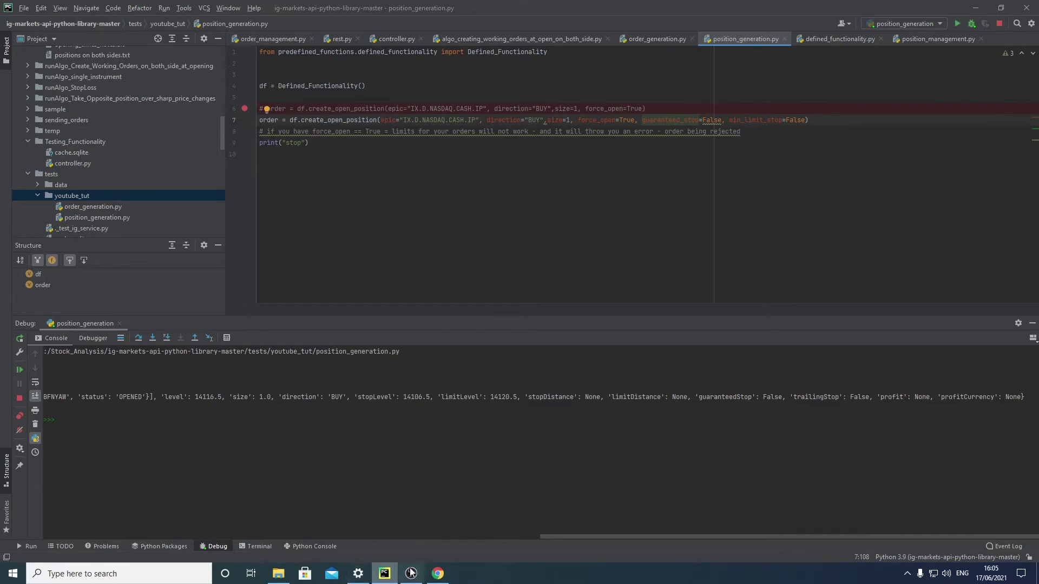
left_click(437, 574)
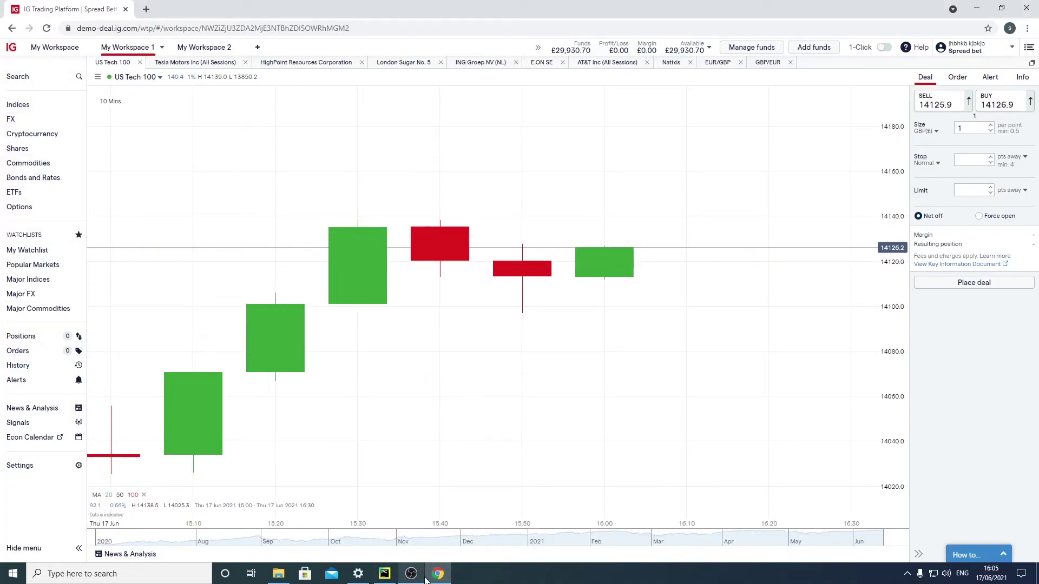
- Rerun position_generation.py normally and view the new US Tech 100 position on IG
left_click(384, 574)
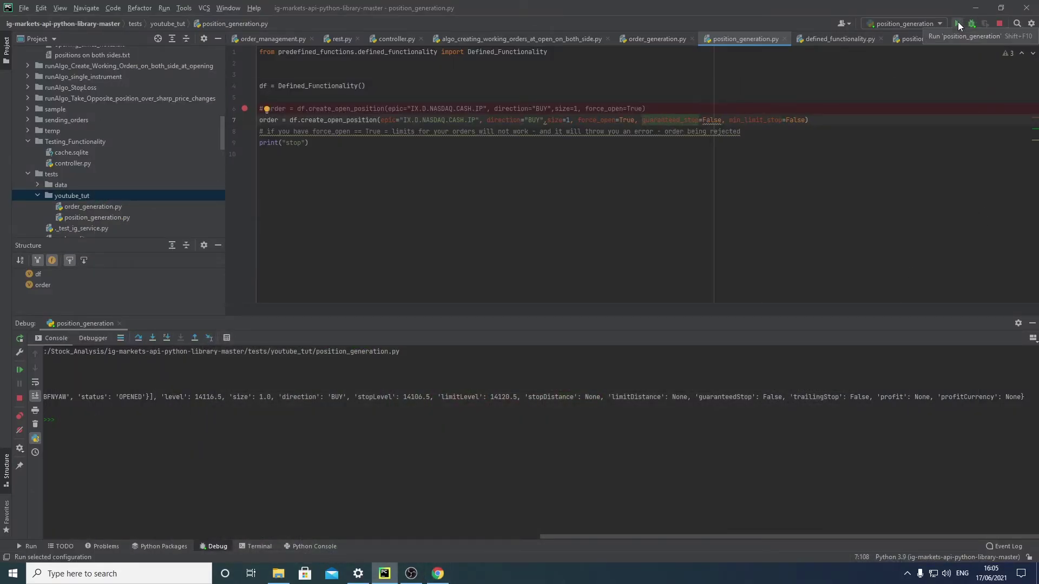
left_click(1005, 27)
left_click(956, 23)
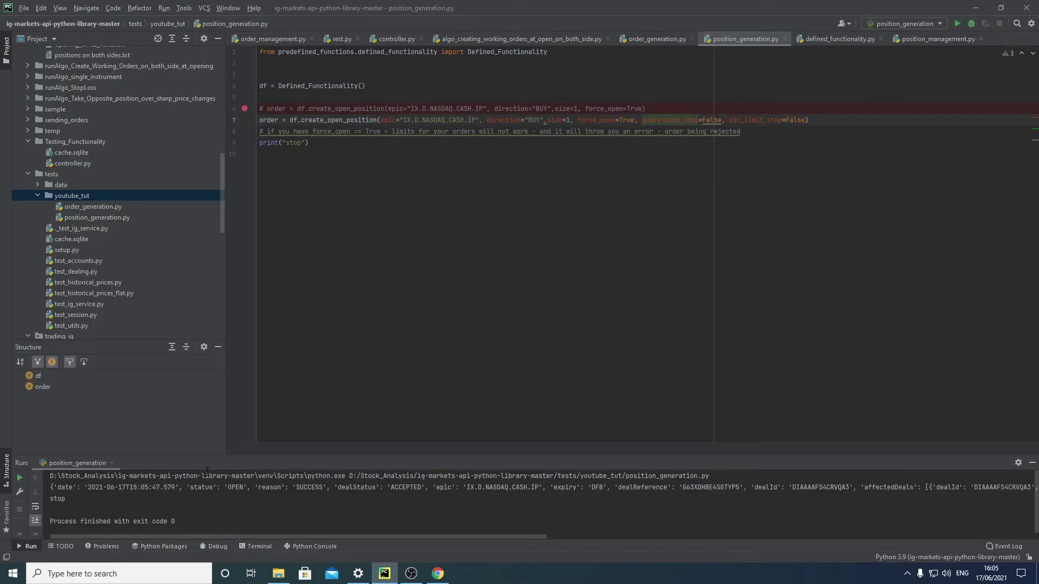
left_click(437, 574)
mouse_move(104, 258)
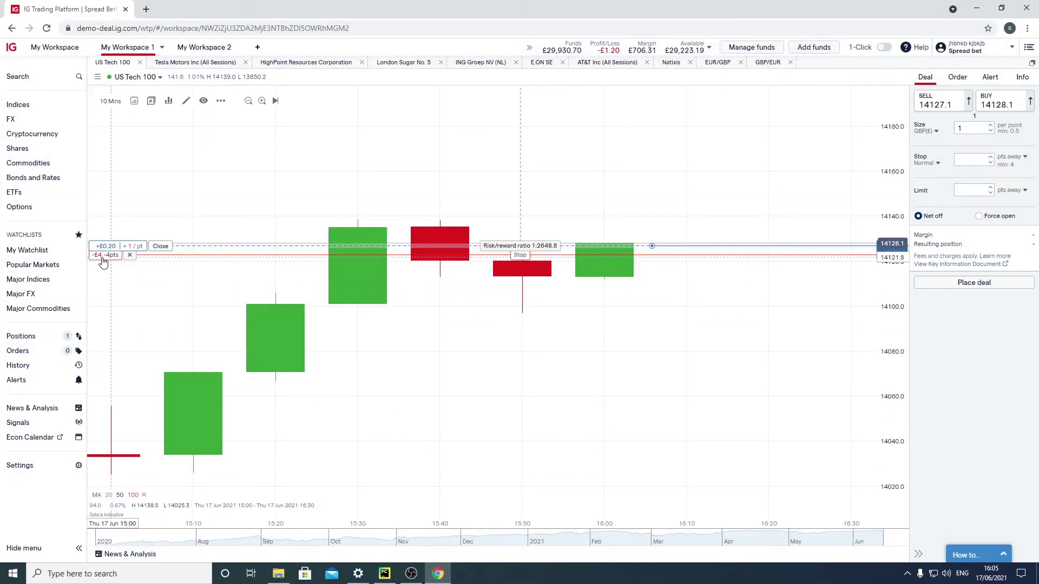
- Inspect the new US Tech 100 position's details, its 14122.9 stop line and the open positions list
left_click(102, 260)
left_click(555, 276)
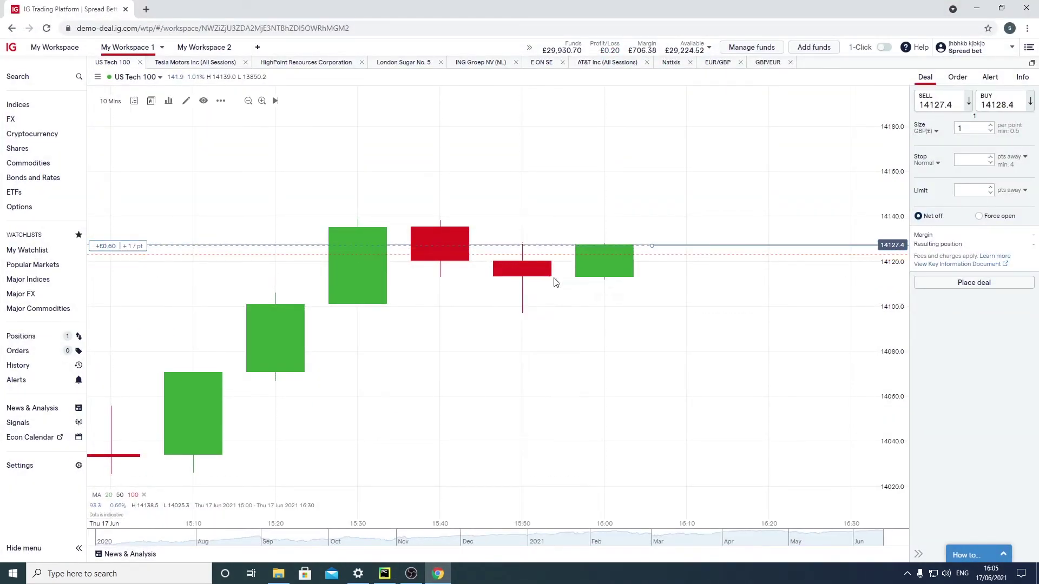
left_click(118, 246)
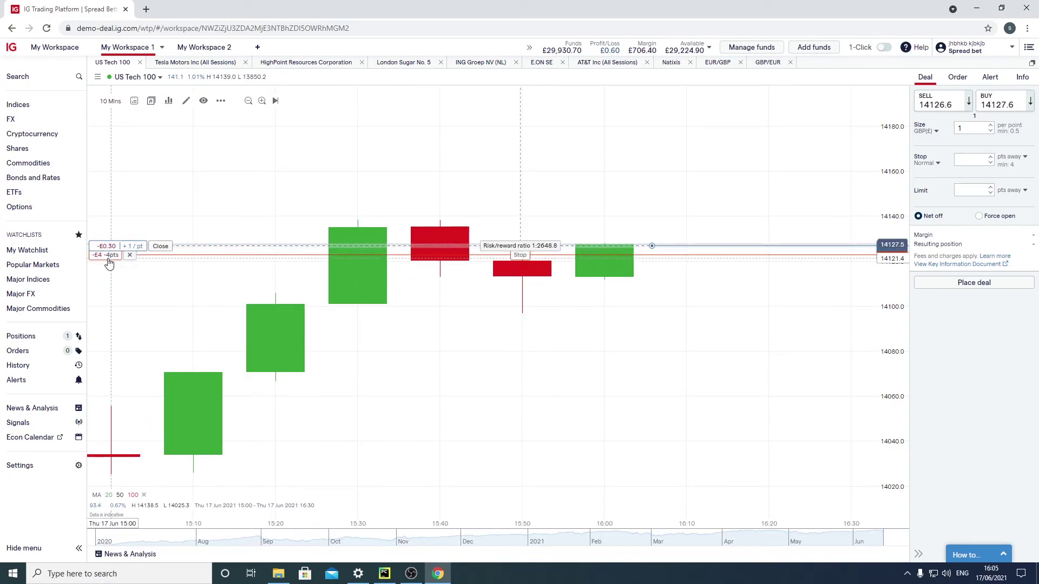
left_click(21, 336)
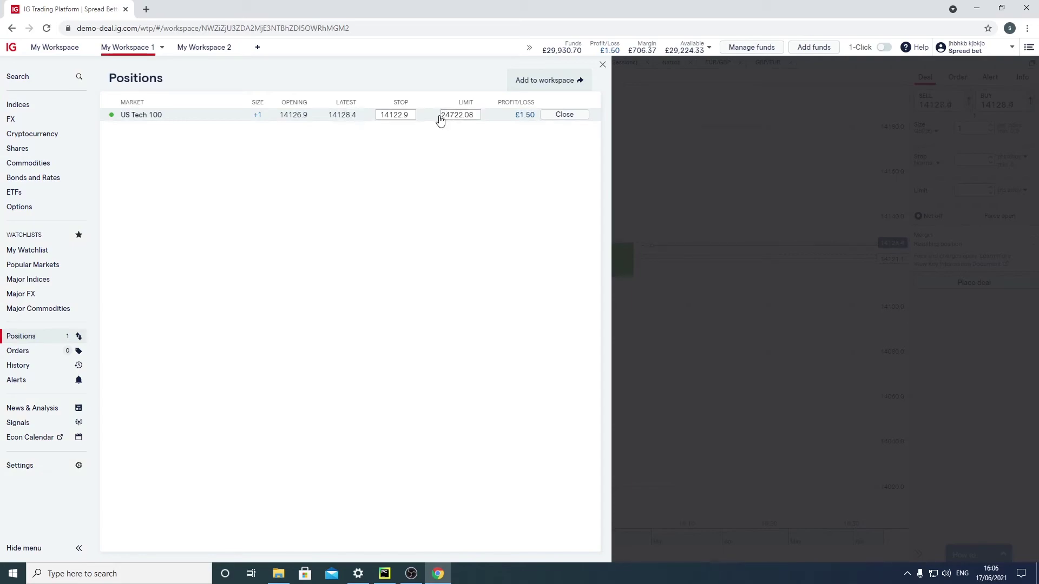
left_click(627, 206)
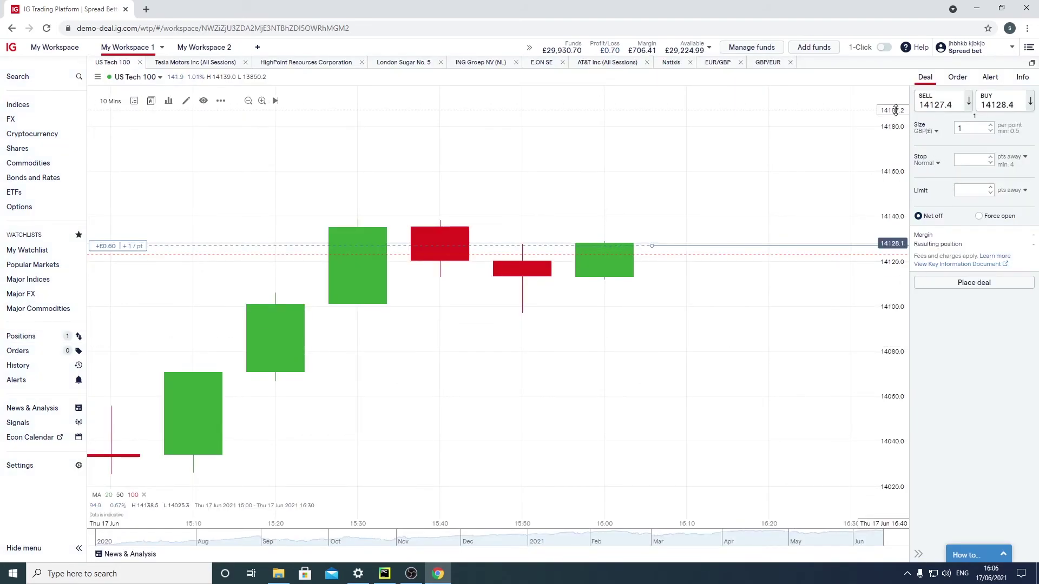
- Rescale the price axis to reveal the far-off 24722.1 limit line, risk/reward 1:2648.8
left_click_drag(896, 111, 878, 267)
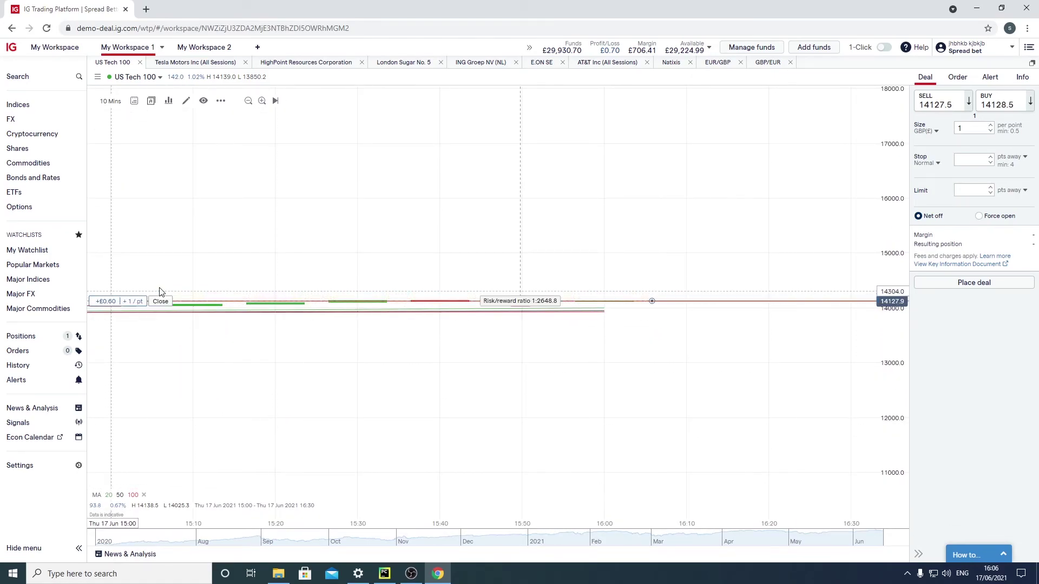
left_click_drag(160, 301, 893, 171)
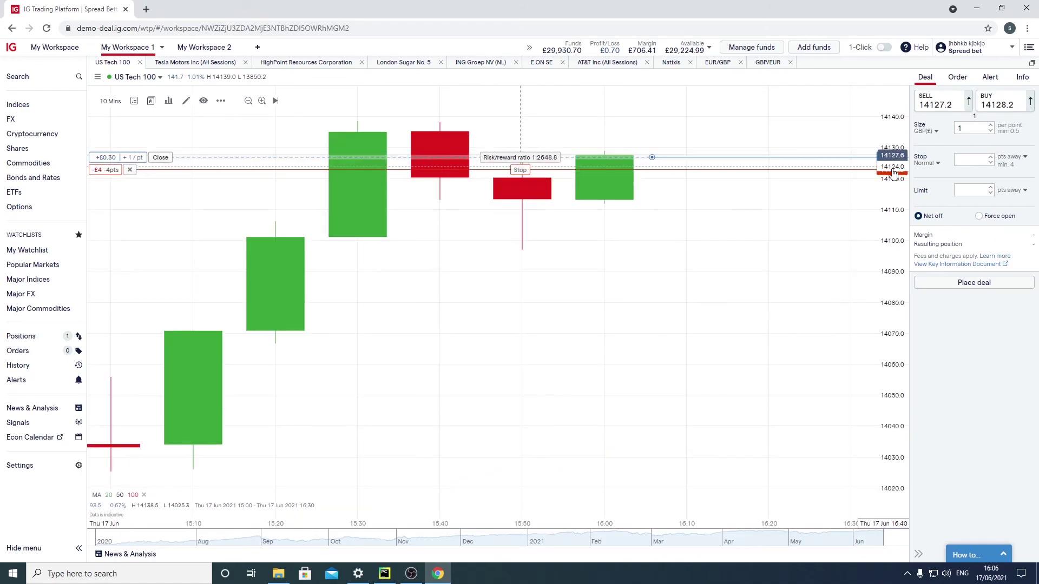
scroll(705, 374, "down", 5)
scroll(704, 374, "down", 5)
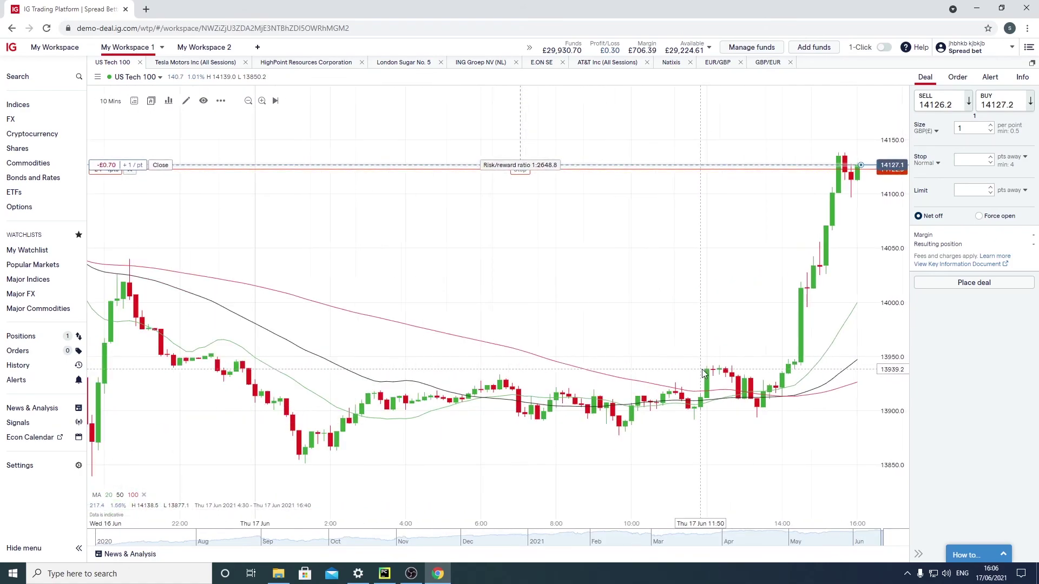
scroll(704, 374, "down", 5)
mouse_move(889, 243)
left_mouse_down()
mouse_move(888, 201)
mouse_move(519, 82)
left_mouse_up()
left_click(270, 179)
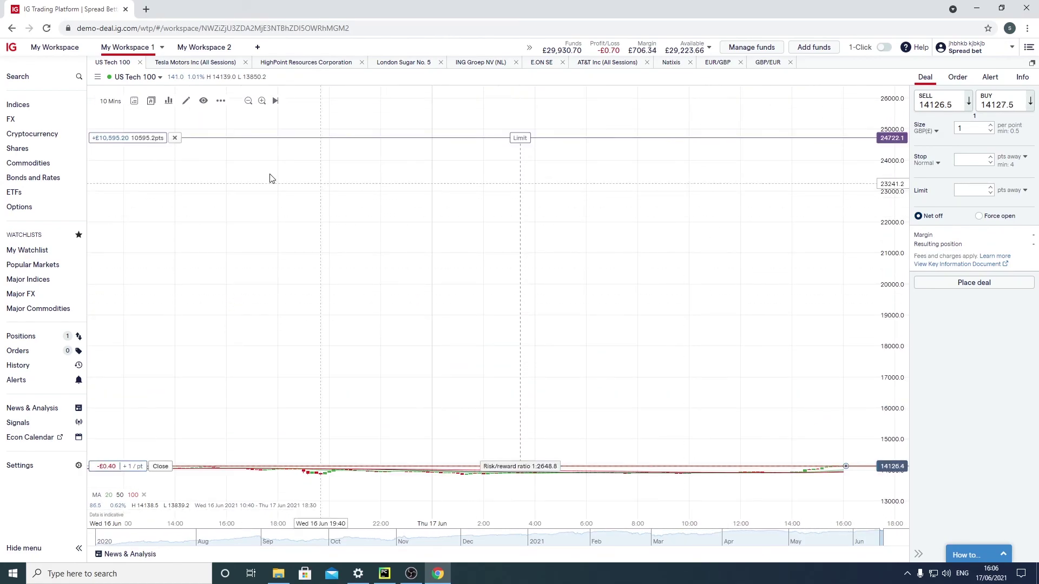